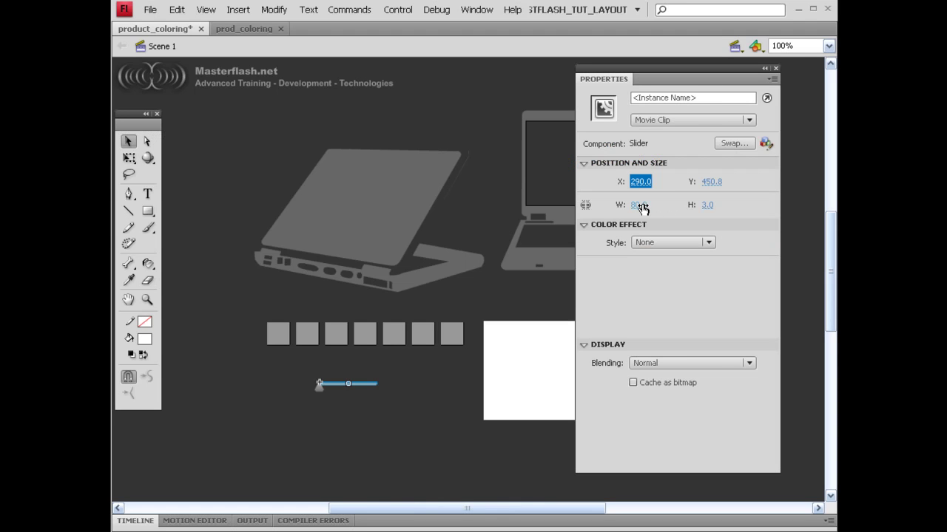
Set the slider's width to 255 and nudge it to X 220, Y 430.8
click(637, 206)
text(255)
key(Return)
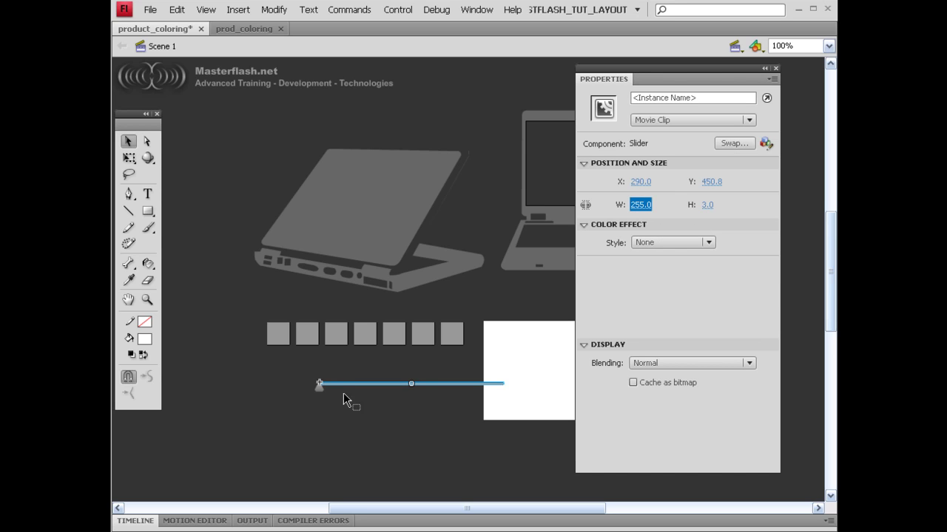
click(397, 381)
key(shift+Left)
key(shift+Left)
key(shift+Left)
key(shift+Left)
key(shift+Left)
key(shift+Left)
key(shift+Left)
key(shift+Up)
key(shift+Up)
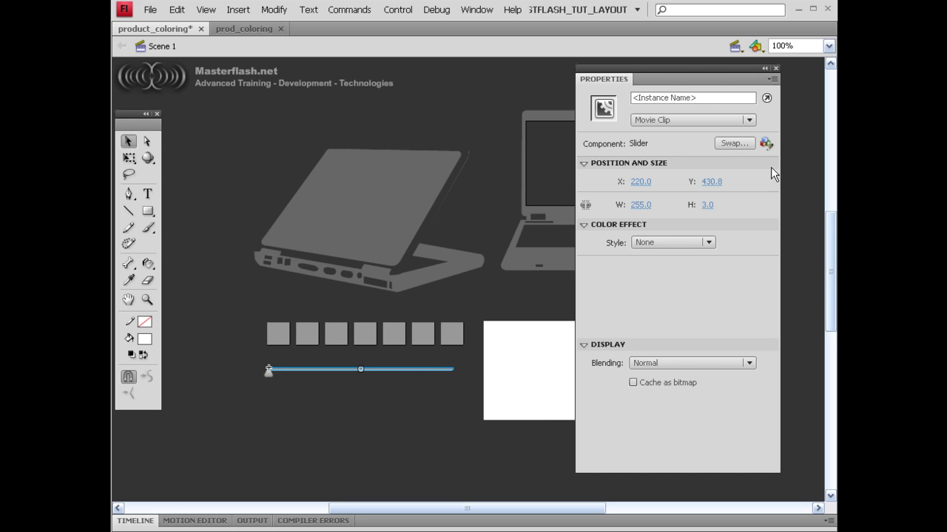
Give the slider the instance name red_slider
click(710, 97)
text(red_slider)
key(Return)
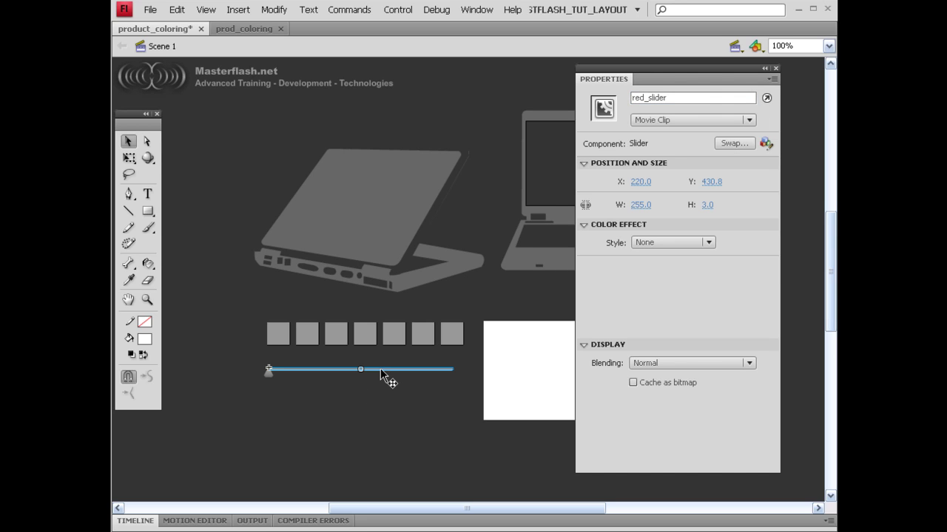
Paste two in-place copies of the slider, each shifted 60 px lower than the last
key(ctrl+c)
key(ctrl+shift+v)
key(shift+Down)
key(shift+Down)
key(shift+Down)
key(shift+Down)
key(shift+Down)
key(shift+Down)
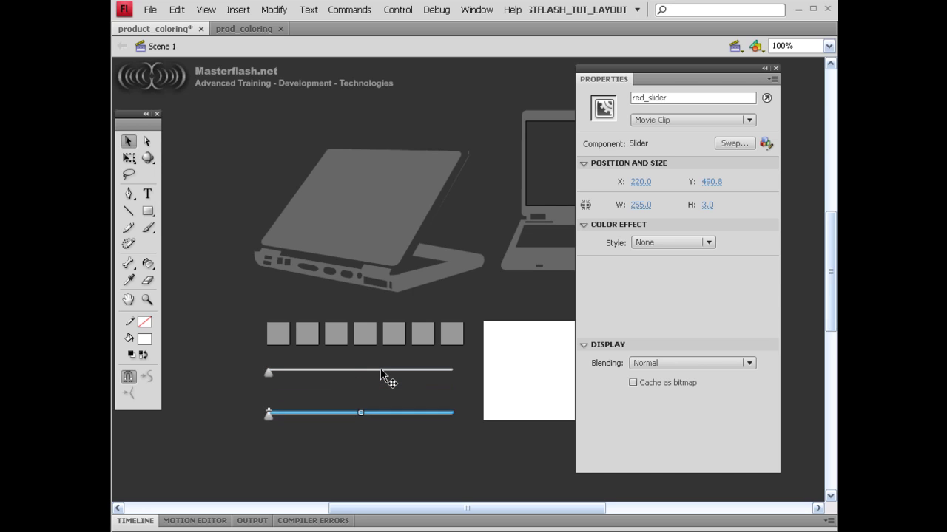
key(ctrl+c)
key(ctrl+shift+v)
key(shift+Down)
key(shift+Down)
key(shift+Down)
key(shift+Down)
key(shift+Down)
key(shift+Down)
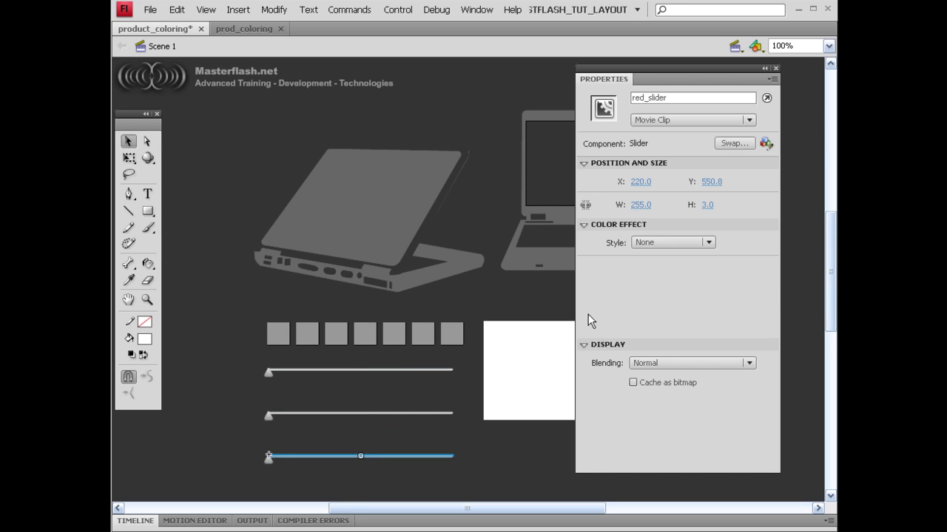
Rename the middle slider's instance from red_slider to green_slider
click(313, 412)
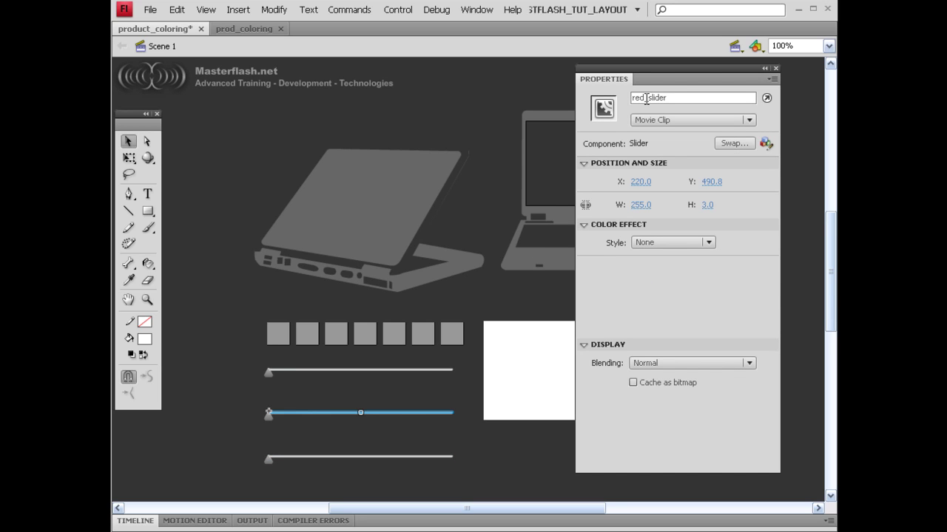
drag(646, 96, 592, 100)
text(green)
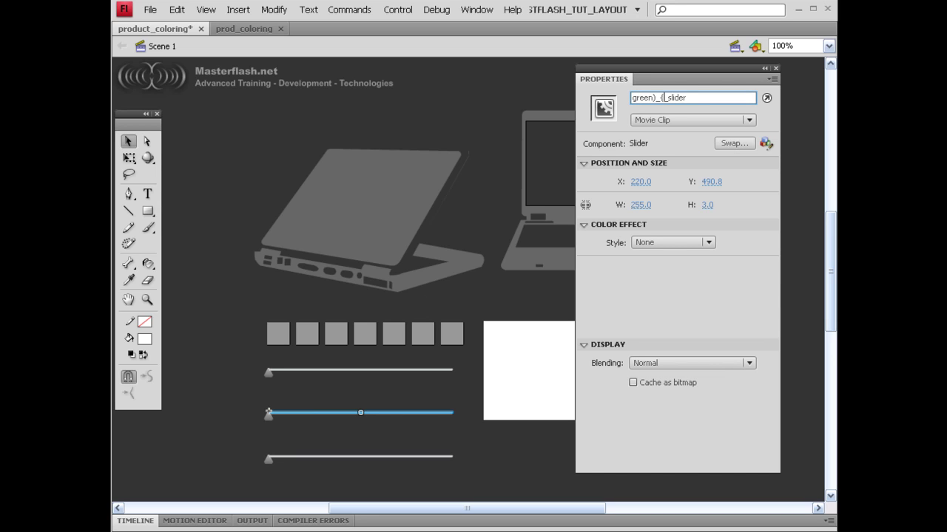
text(_slider)
key(shift+End)
key(BackSpace)
click(286, 464)
Rename the bottom slider's instance to blue_slider
click(290, 457)
drag(642, 96, 611, 107)
text(blue)
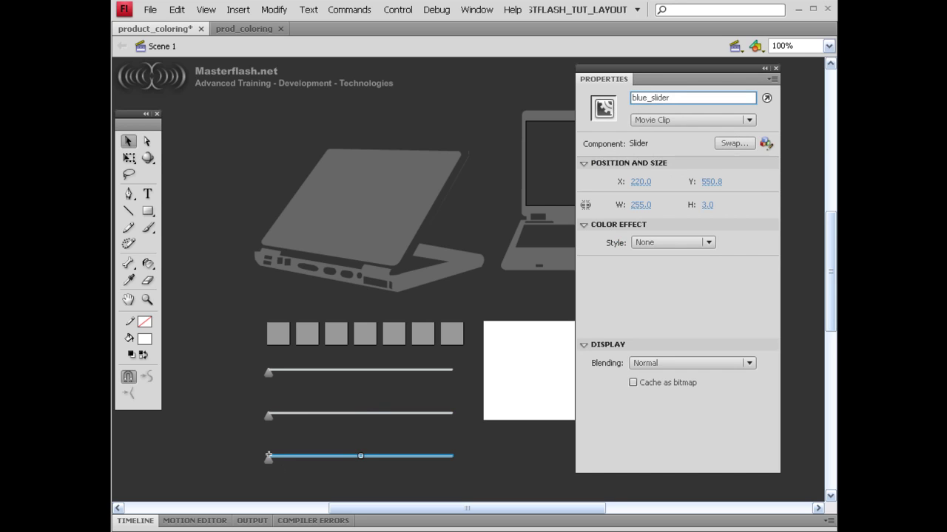
click(312, 446)
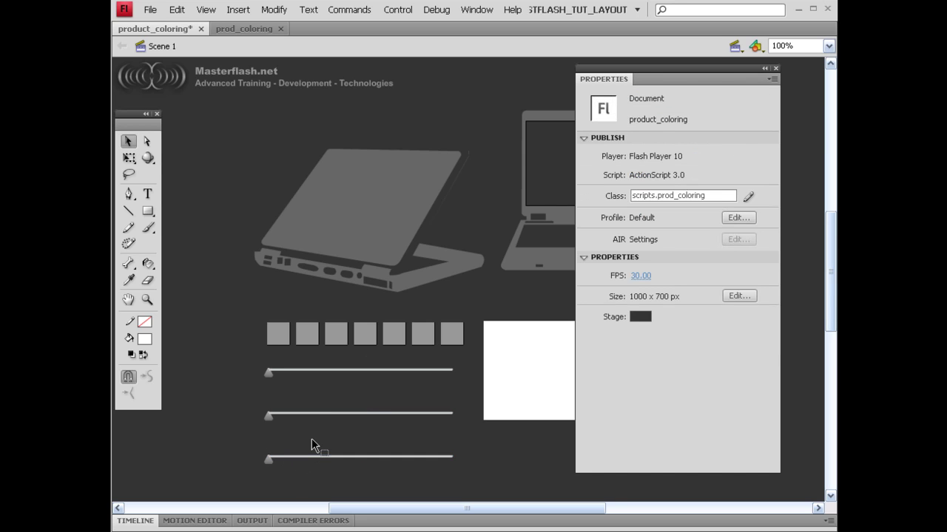
Save the product_coloring document and marquee-select the three sliders
key(ctrl+s)
drag(248, 367, 464, 480)
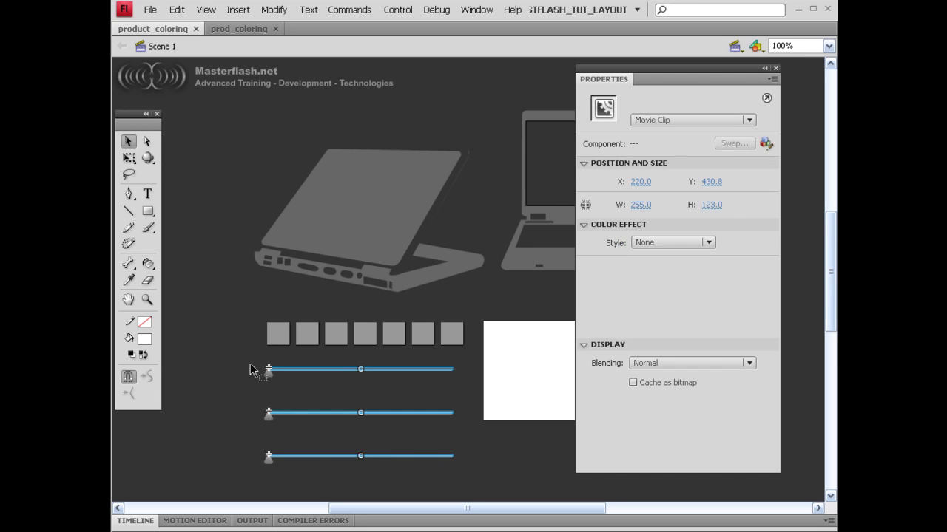
drag(250, 364, 470, 484)
click(471, 480)
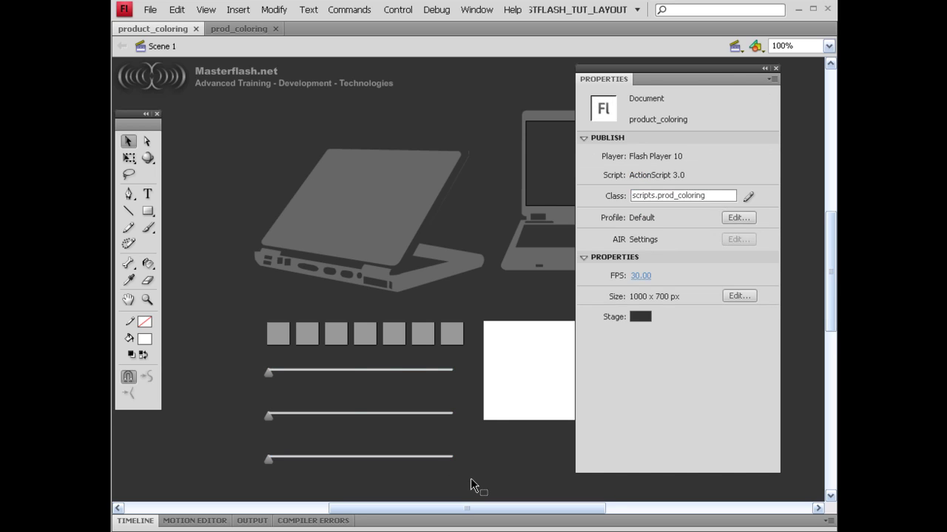
Check that the top, middle and bottom sliders read red_slider, green_slider and blue_slider
click(404, 370)
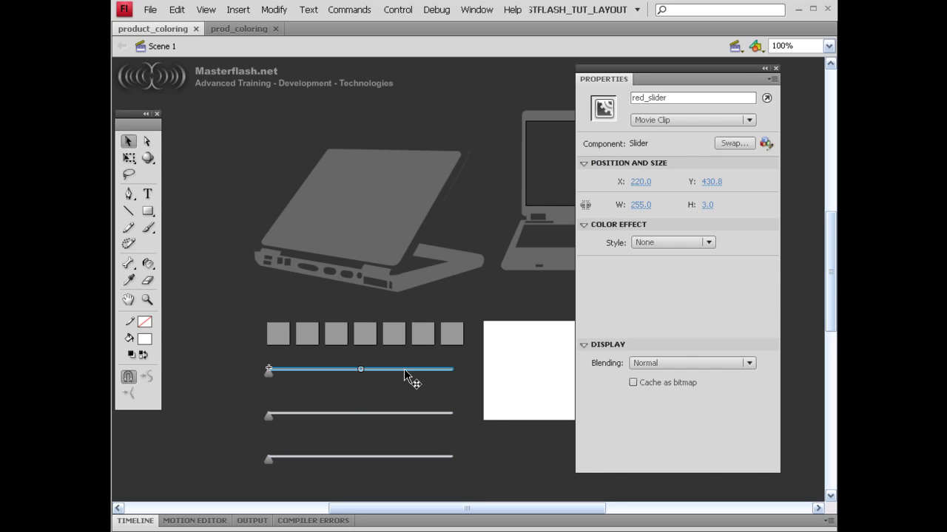
click(398, 413)
click(391, 456)
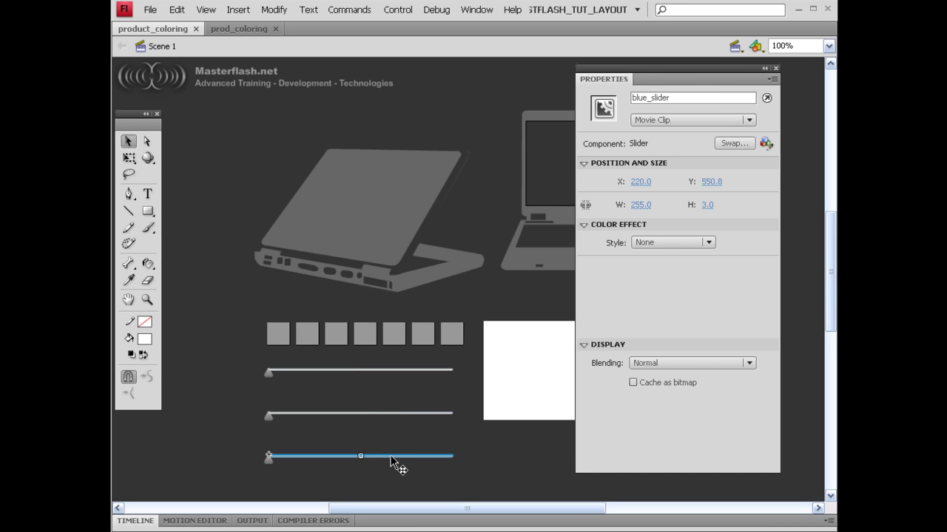
drag(253, 365, 455, 395)
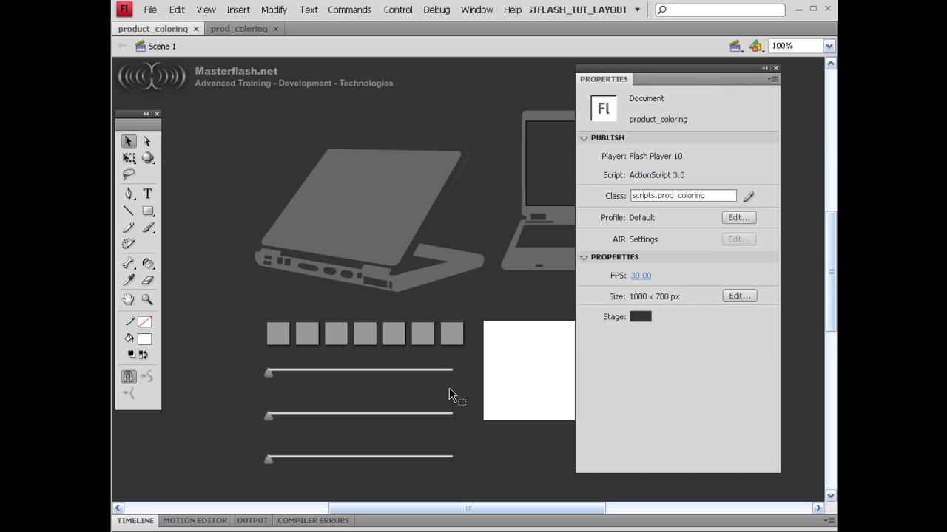
double_click(316, 370)
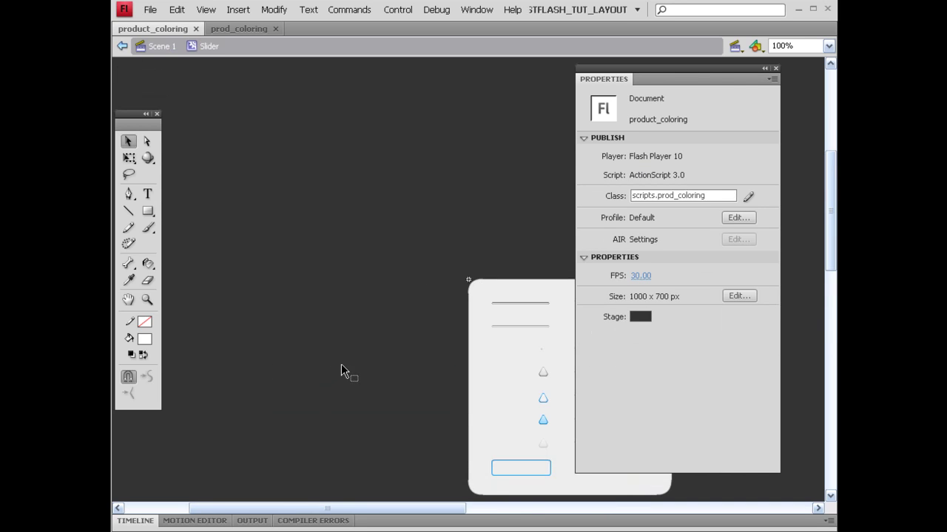
drag(375, 359, 205, 229)
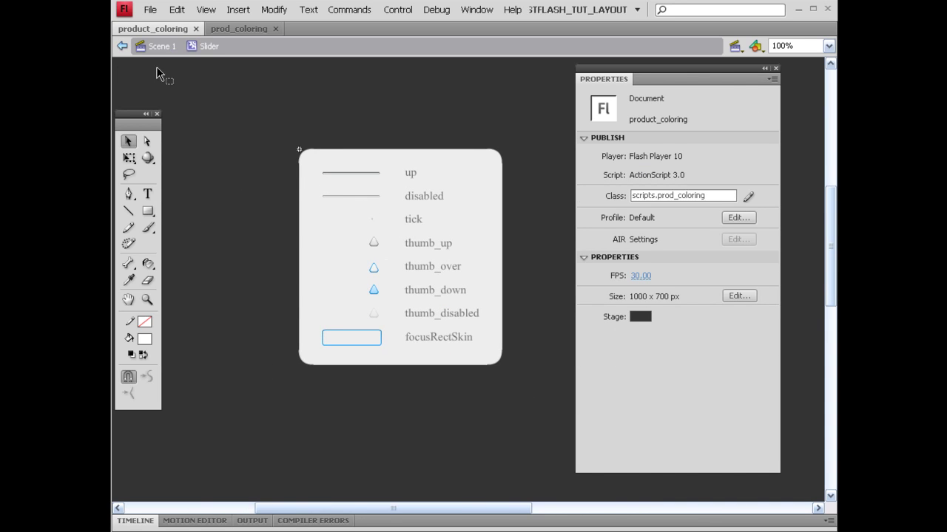
click(159, 46)
click(235, 271)
scroll(235, 273, down, 3)
key(ctrl+s)
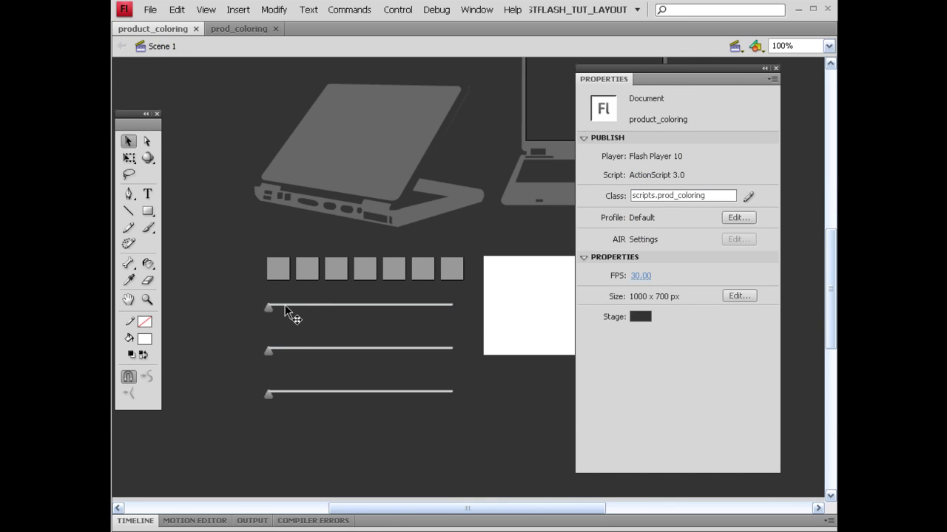
click(285, 305)
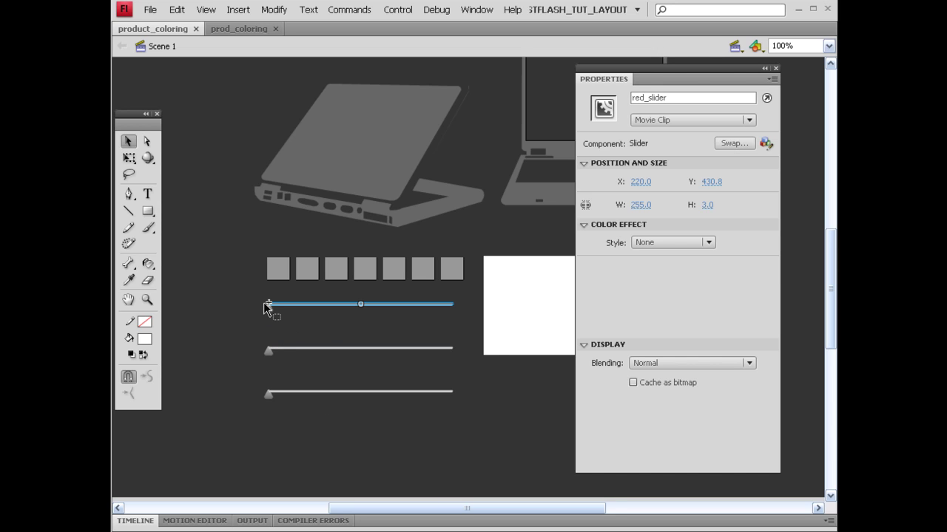
click(308, 328)
click(287, 305)
click(305, 332)
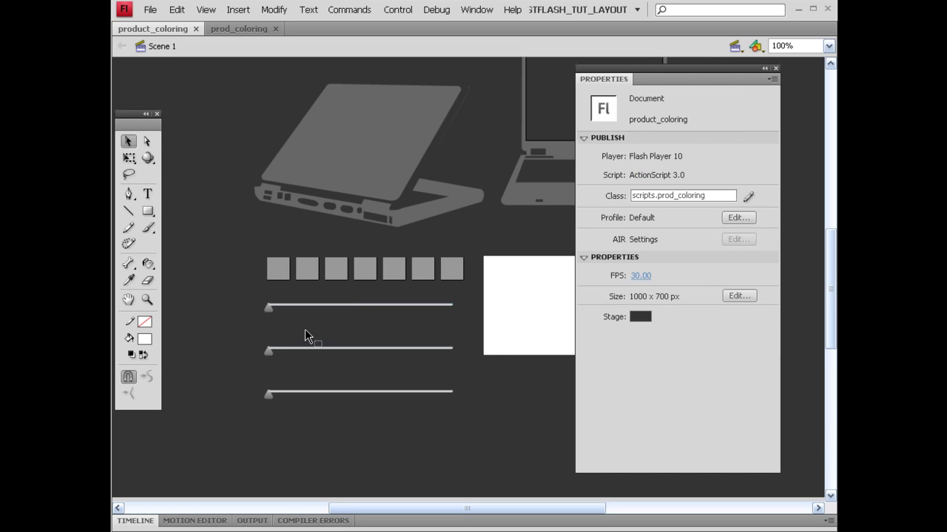
drag(249, 304, 466, 323)
click(395, 327)
click(314, 303)
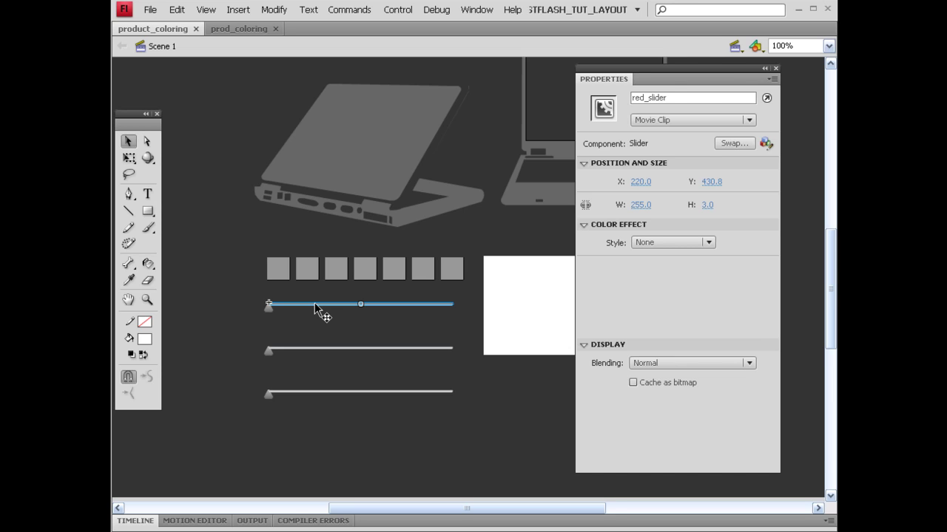
Convert the top slider line into a red_tint movie clip with instance name red_tint
key(F8)
text(red_tint)
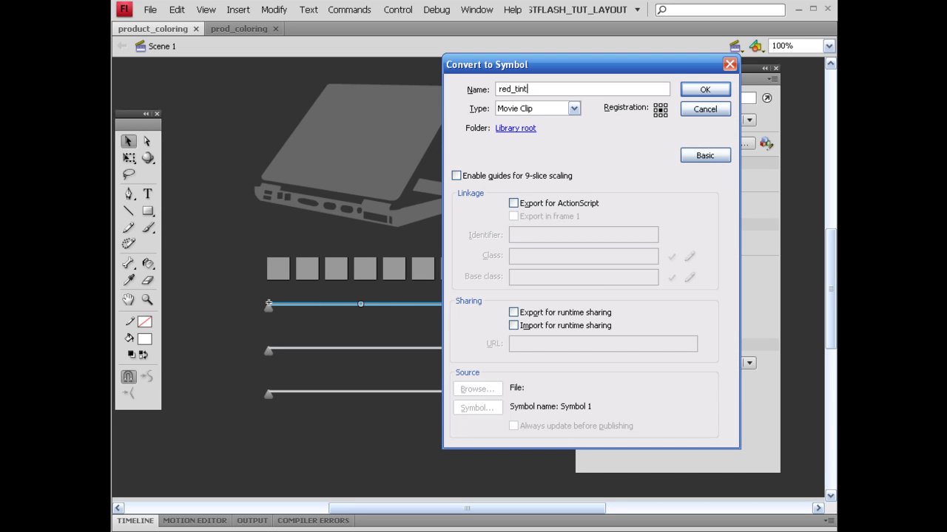
click(705, 90)
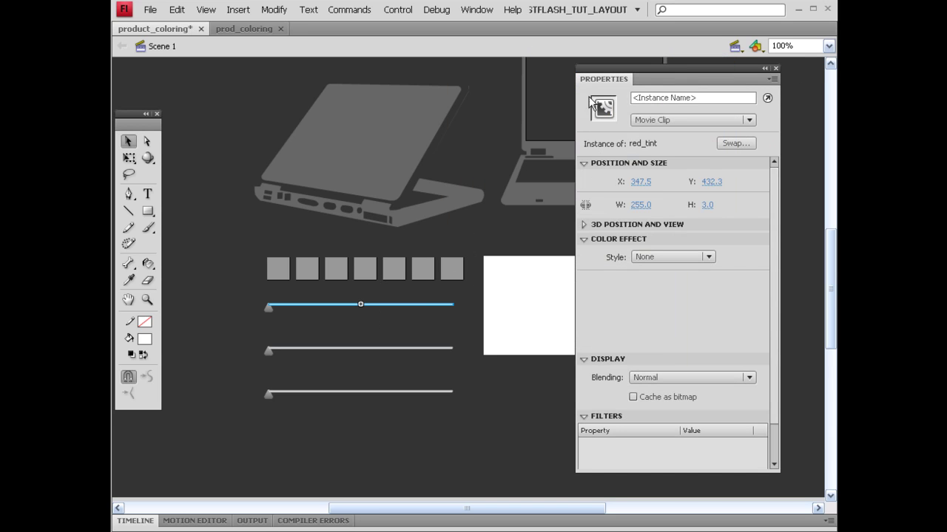
click(683, 102)
text(red)
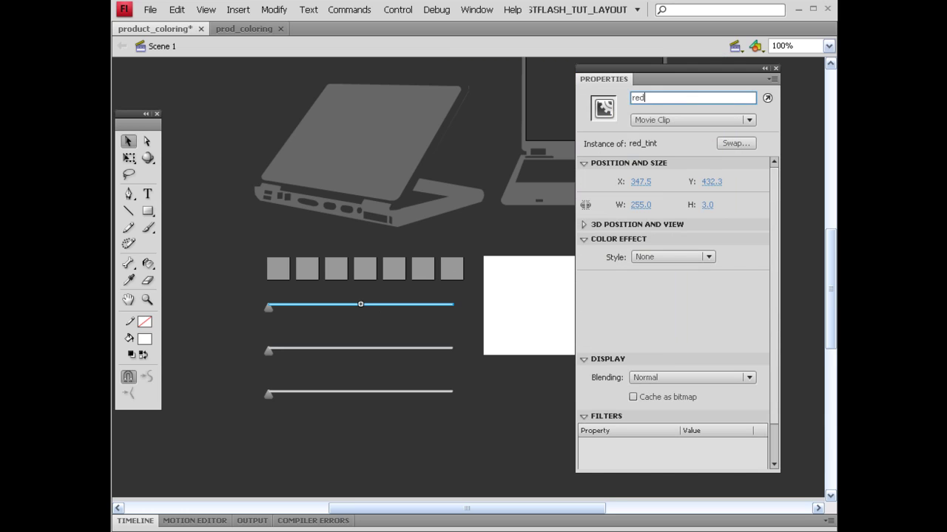
text(_tint)
key(Return)
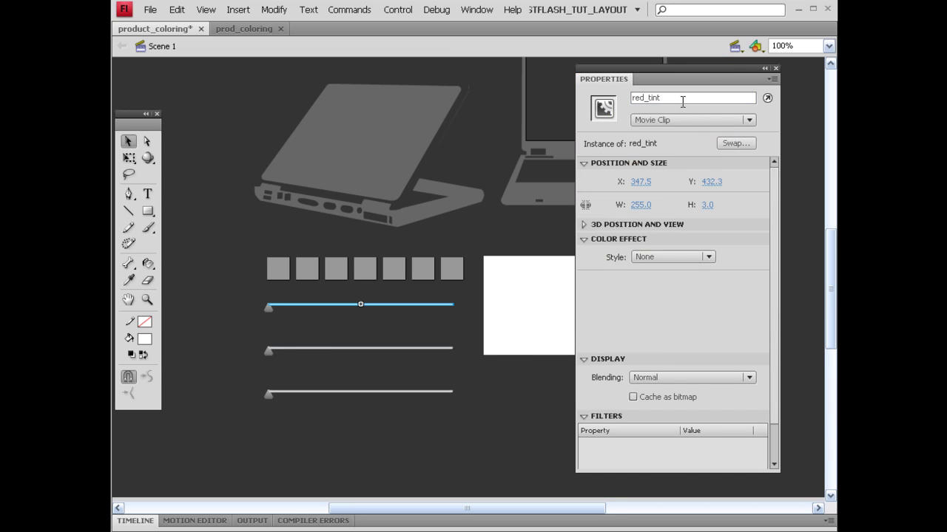
Convert the middle slider line into a green_tint movie clip with instance name green_tint
click(314, 348)
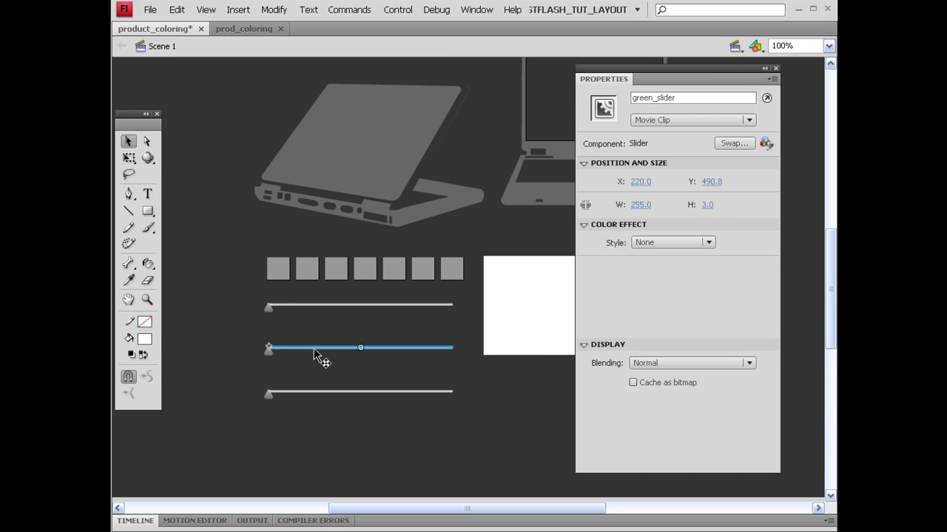
key(F8)
text(green)_ti)
key(BackSpace)
key(BackSpace)
key(BackSpace)
key(BackSpace)
text(_tint)
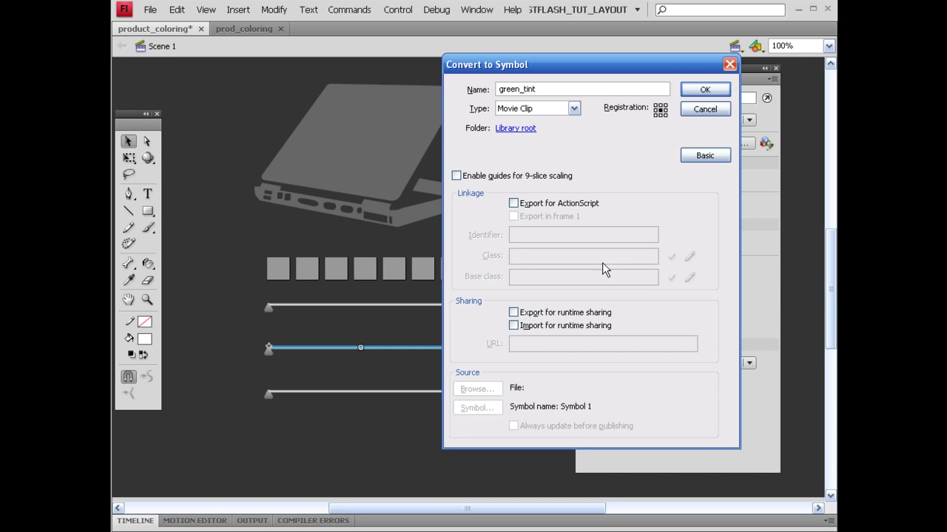
click(704, 89)
click(698, 98)
text(green_tint)
key(Return)
Convert the bottom slider line into a movie clip symbol and name its instance blue_tint
click(357, 392)
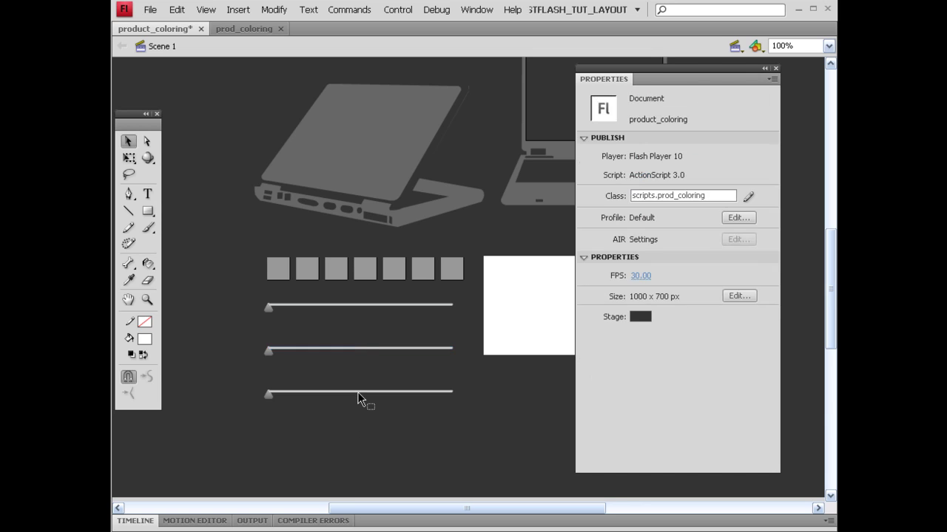
click(359, 392)
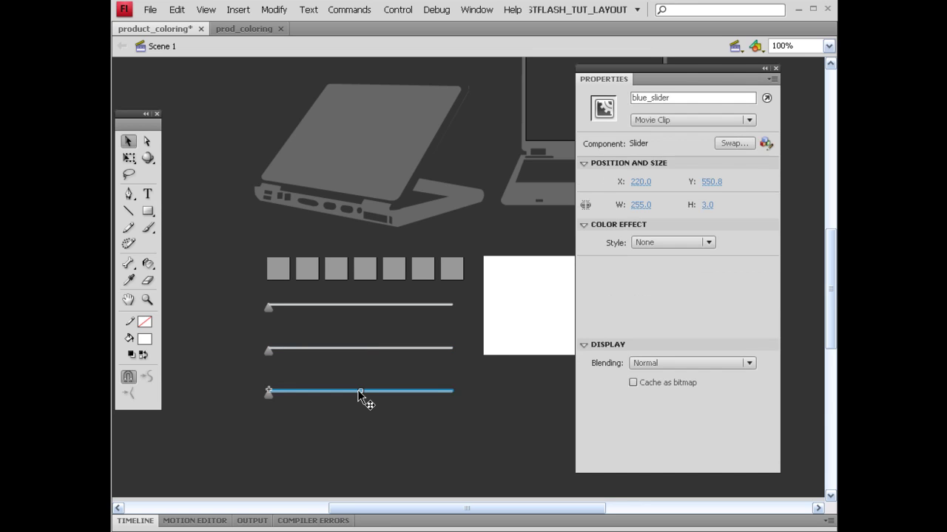
key(F8)
text(blue_slider)
key(Return)
click(650, 97)
text(blue_tint)
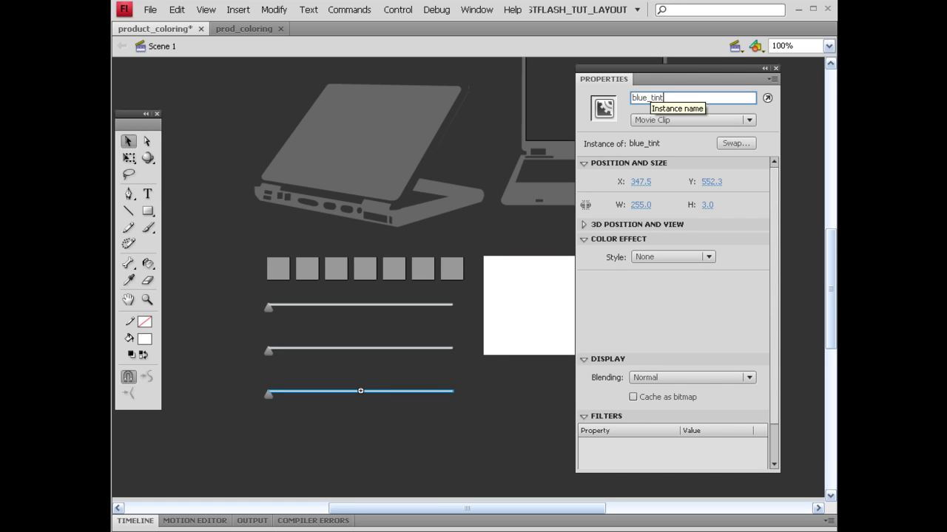
click(371, 364)
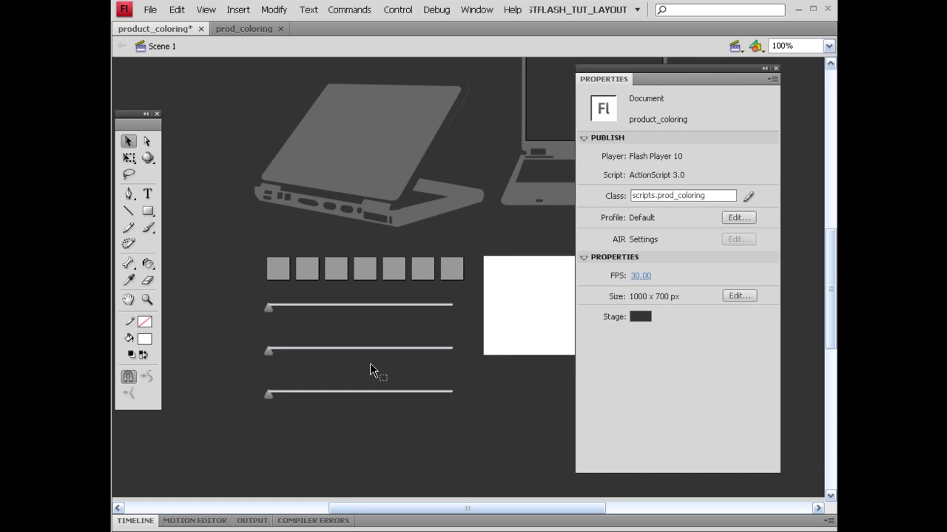
Apply a red Tint colour effect to the top line, undoing a trial lighter strength
key(ctrl+s)
click(318, 304)
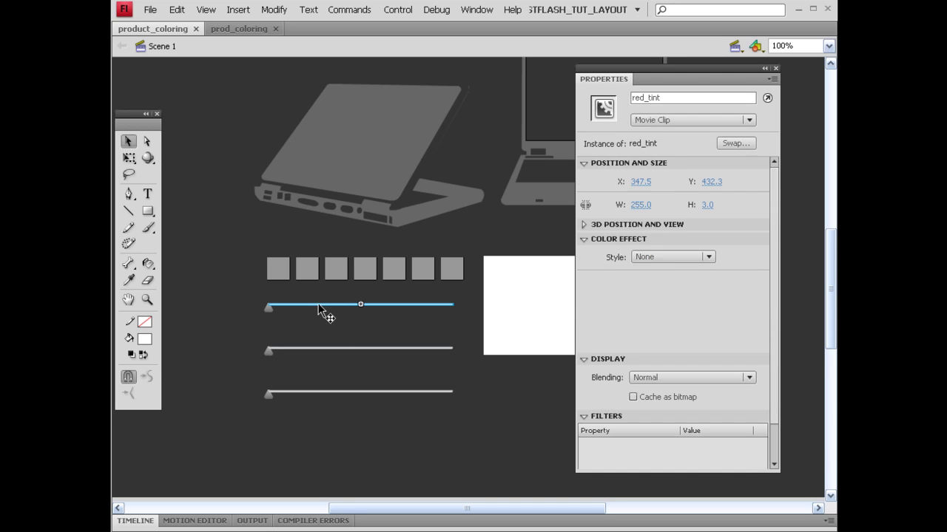
click(707, 258)
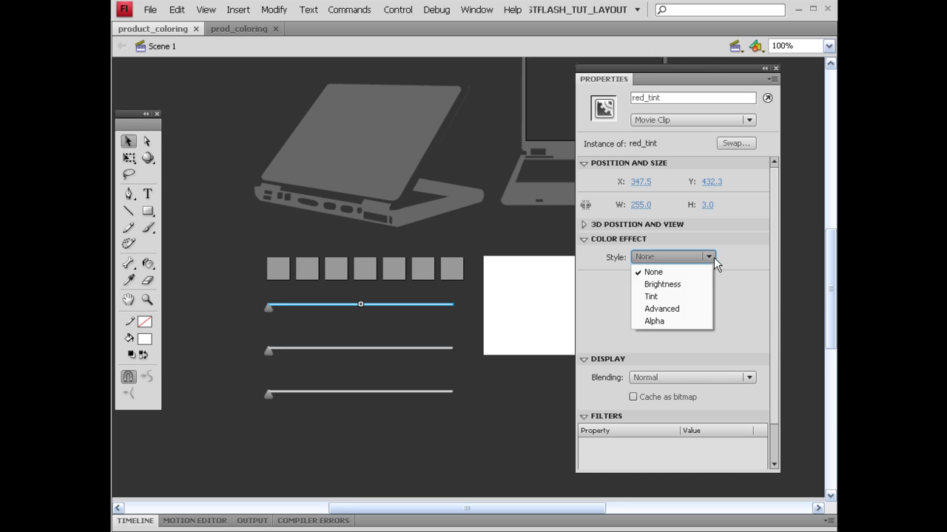
click(679, 297)
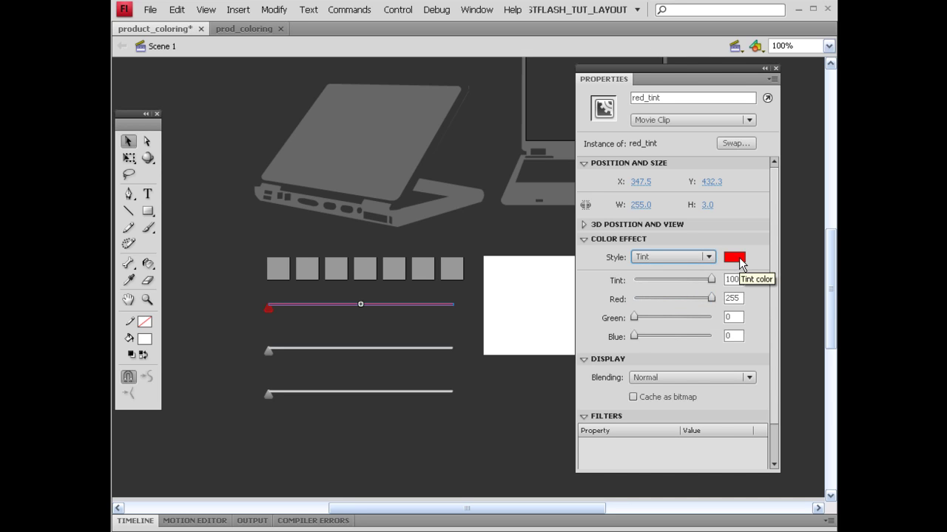
click(321, 327)
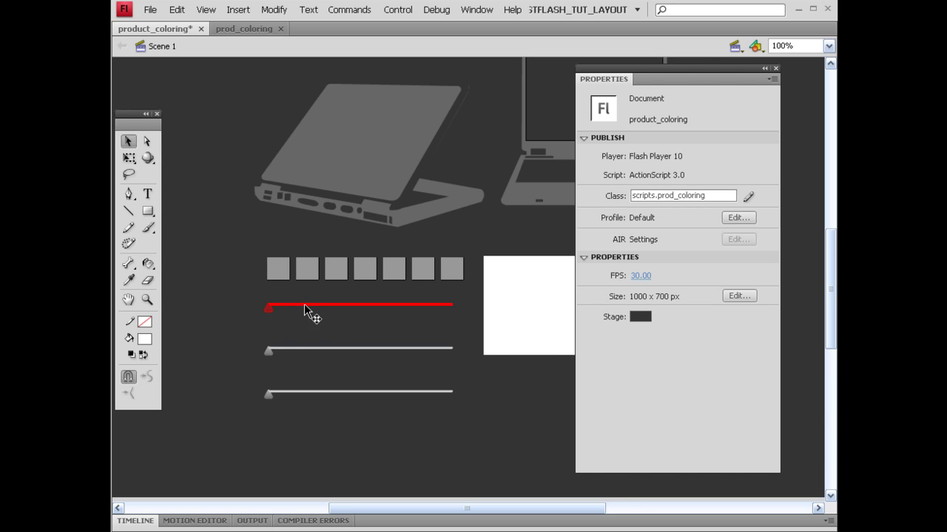
click(340, 304)
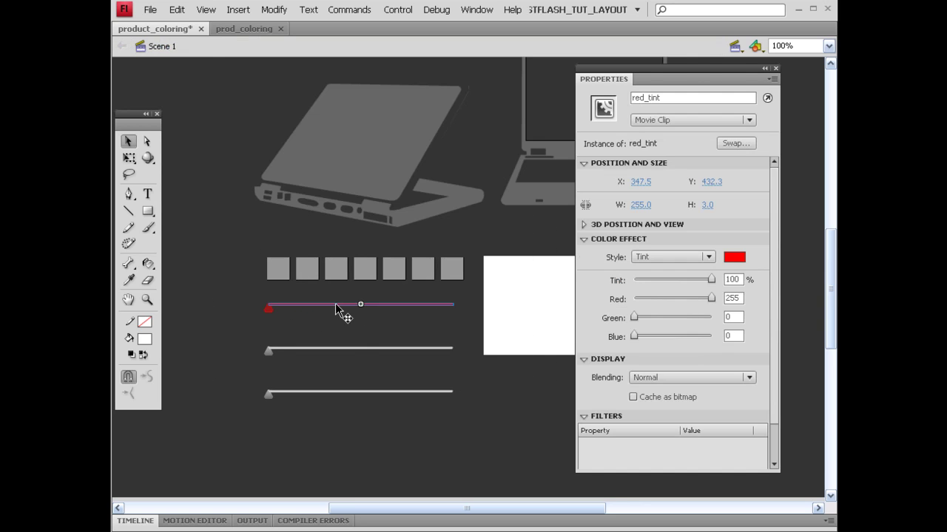
drag(711, 280, 655, 288)
click(356, 404)
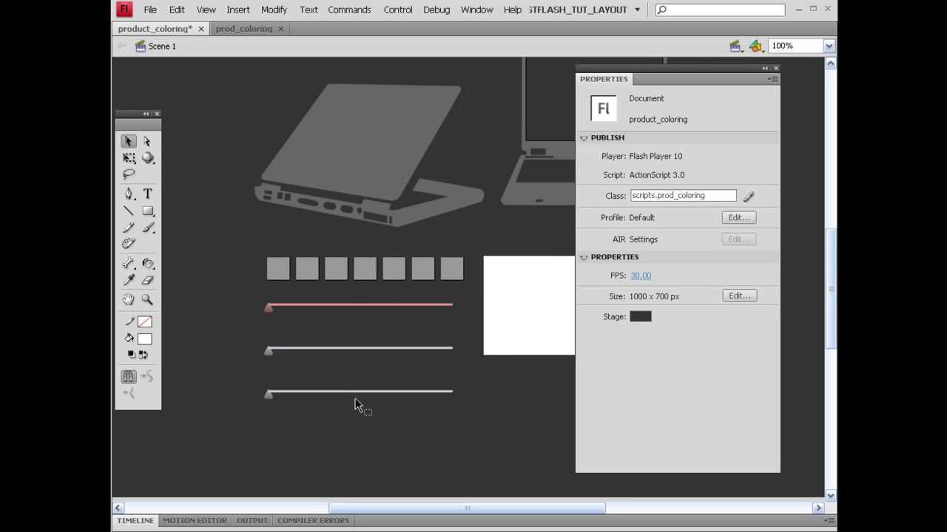
key(ctrl+z)
key(ctrl+z)
key(ctrl+z)
key(ctrl+s)
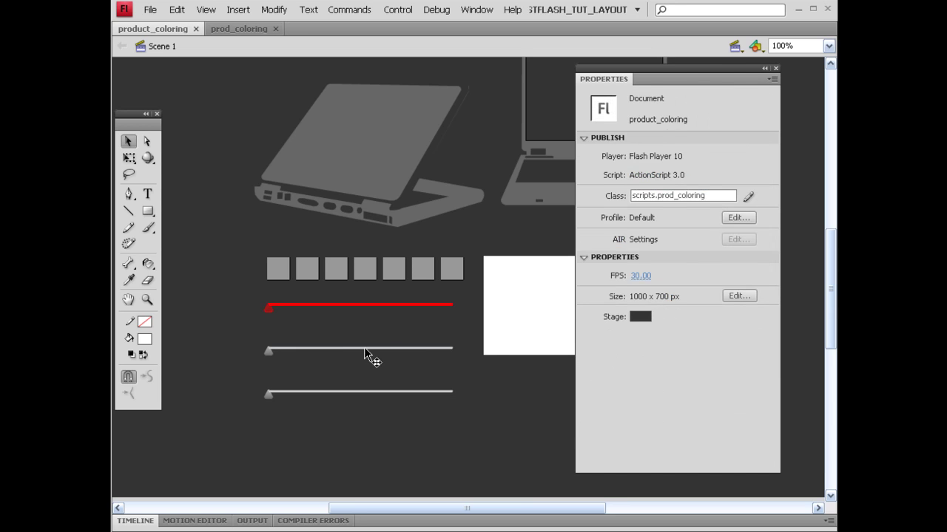
Tint the middle green_tint line green
click(364, 348)
click(704, 257)
click(672, 295)
click(733, 257)
click(742, 362)
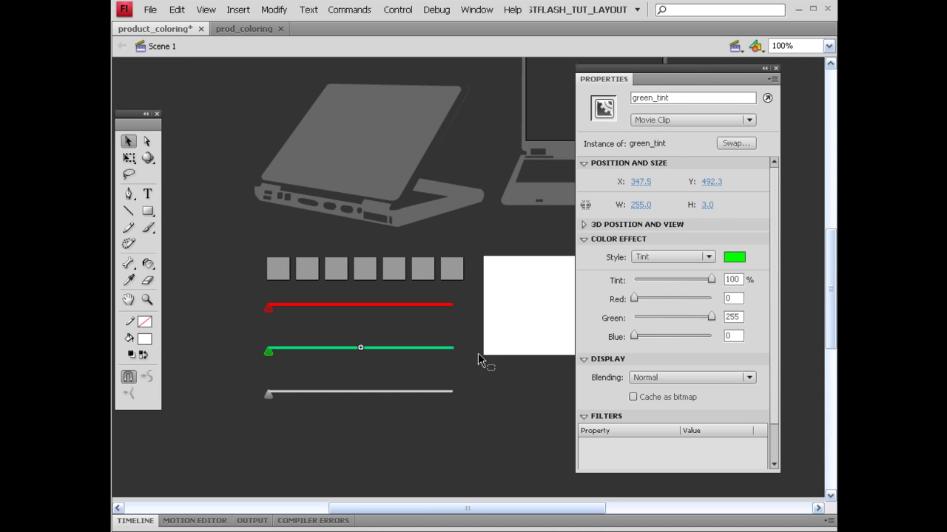
click(398, 392)
Tint the bottom blue_tint line blue and save the document
click(400, 390)
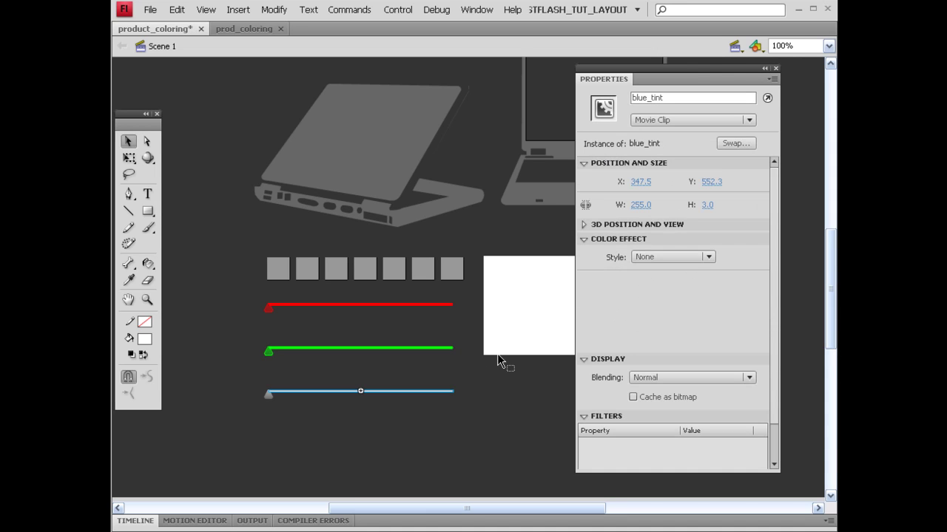
click(704, 257)
click(661, 295)
click(734, 257)
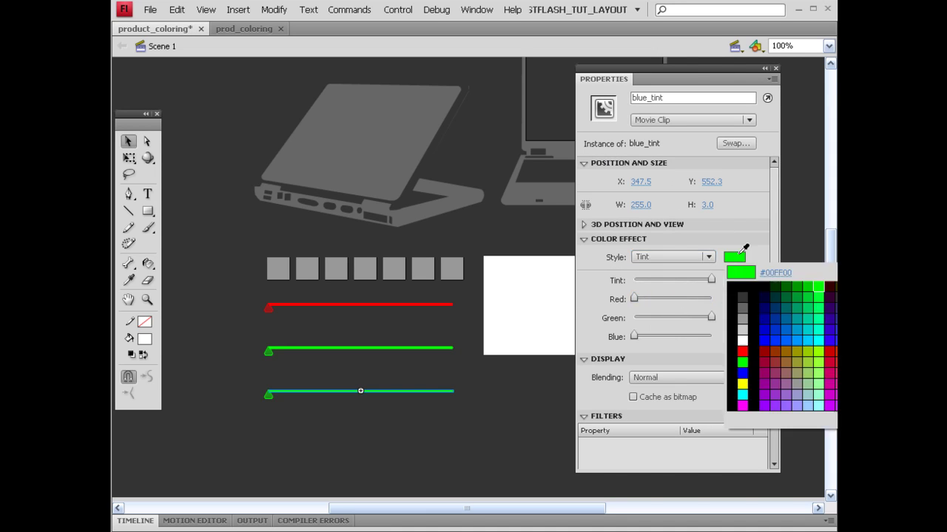
click(741, 373)
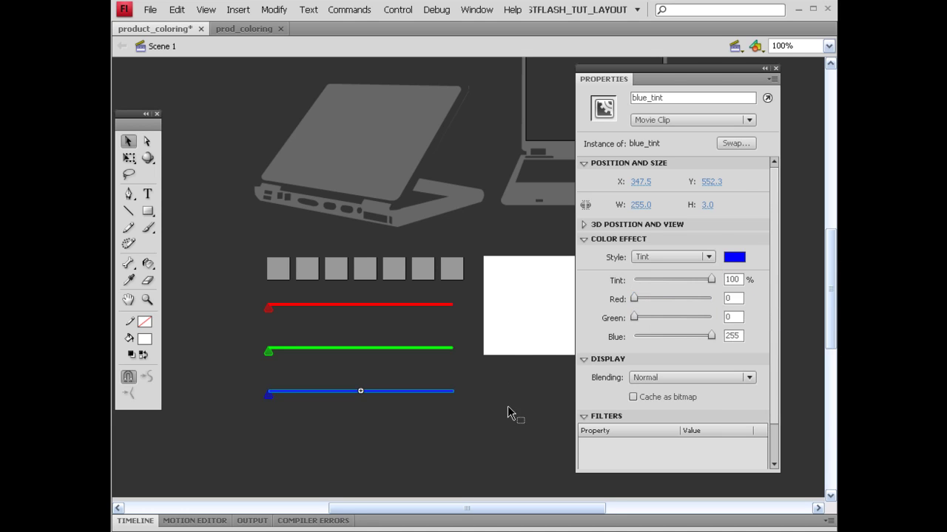
click(508, 407)
key(ctrl+s)
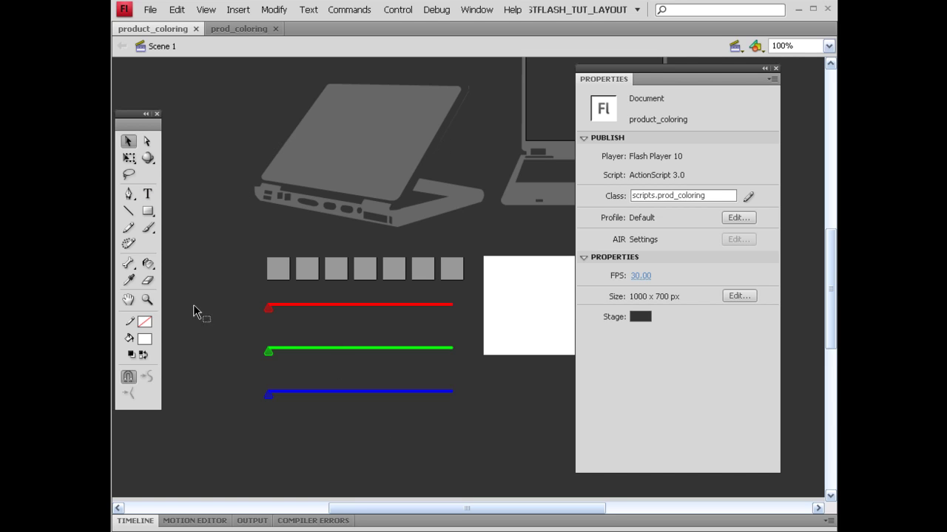
Draw a black-and-white gradient rectangle just above the red line
click(148, 212)
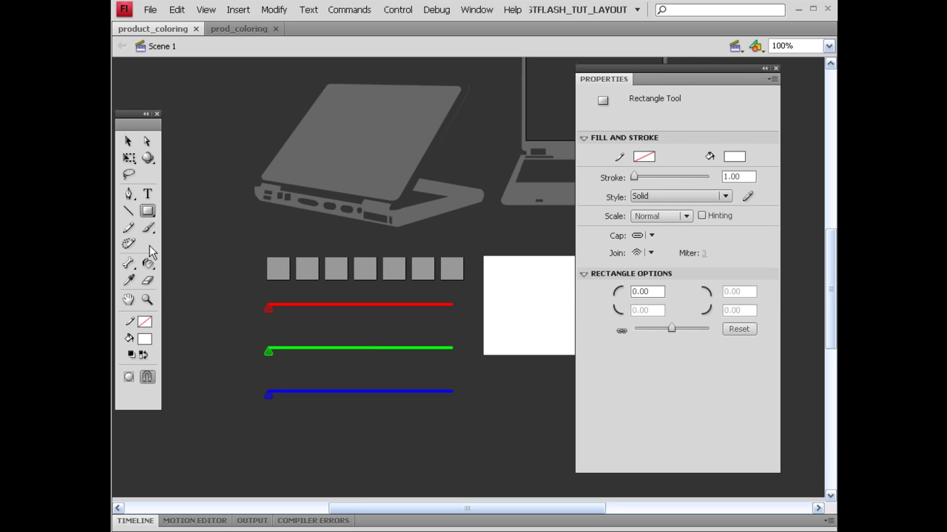
click(148, 343)
click(147, 493)
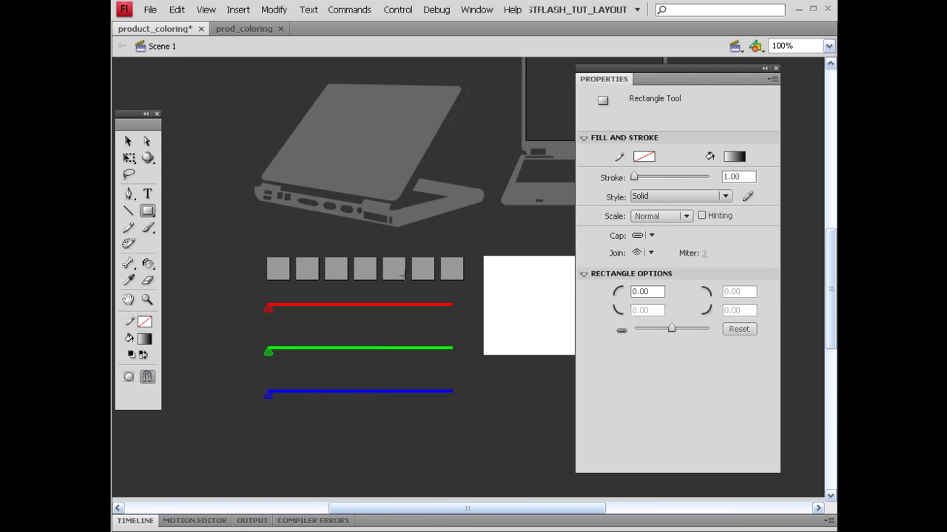
drag(264, 319, 418, 300)
Nudge the gradient bar onto the slider and set its width to 257
key(v)
click(422, 327)
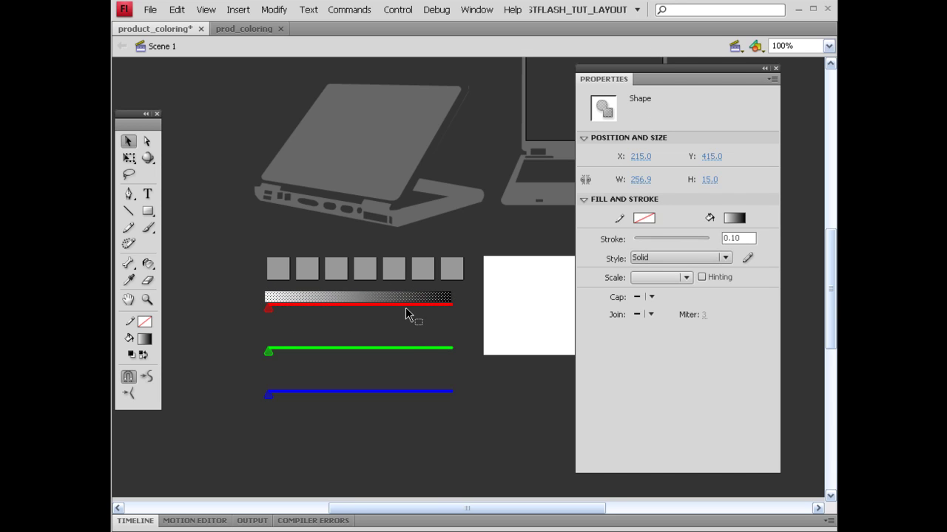
key(Right)
key(Right)
key(Right)
key(Down)
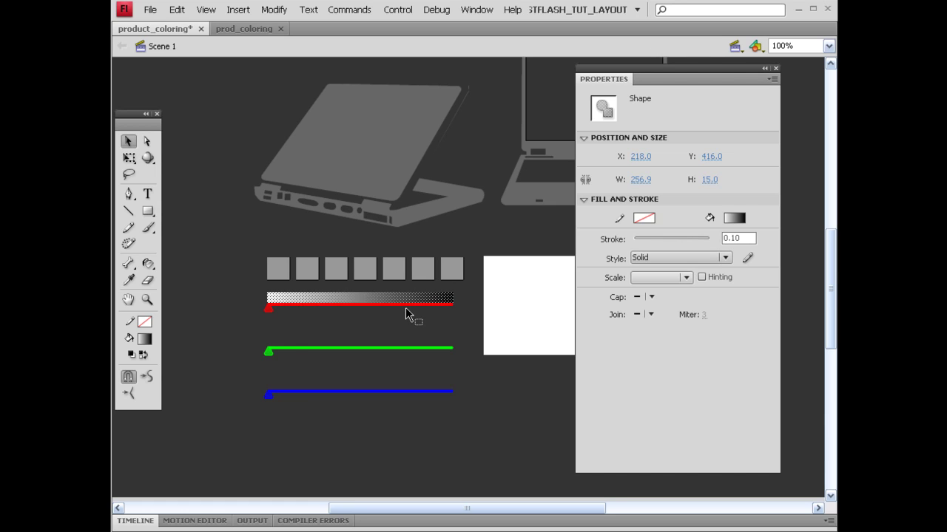
key(Up)
click(642, 183)
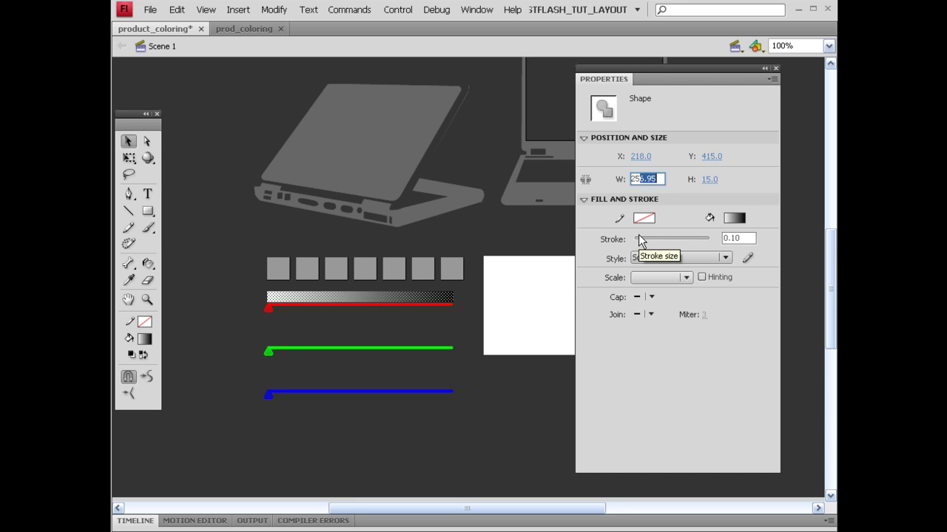
text(257)
key(Return)
click(439, 302)
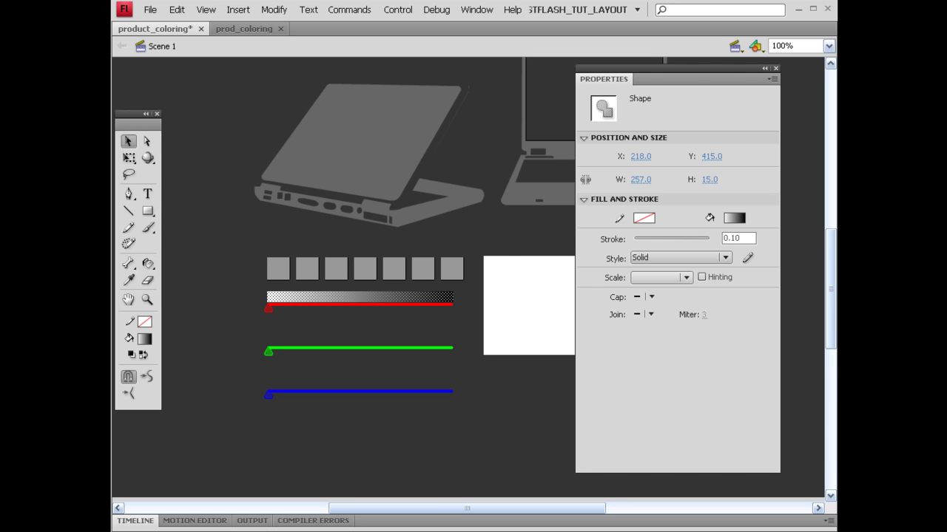
Open the Color panel with Shift+F9 and dock it beside Properties
key(shift+F9)
drag(585, 139, 567, 137)
drag(710, 67, 518, 92)
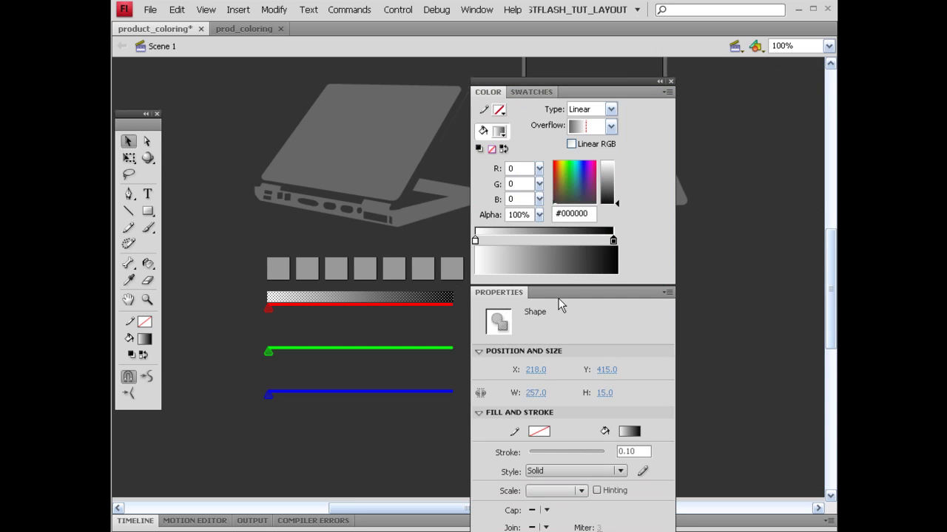
Edit the red bar's gradient to run from black on the left to red on the right
drag(561, 294, 732, 207)
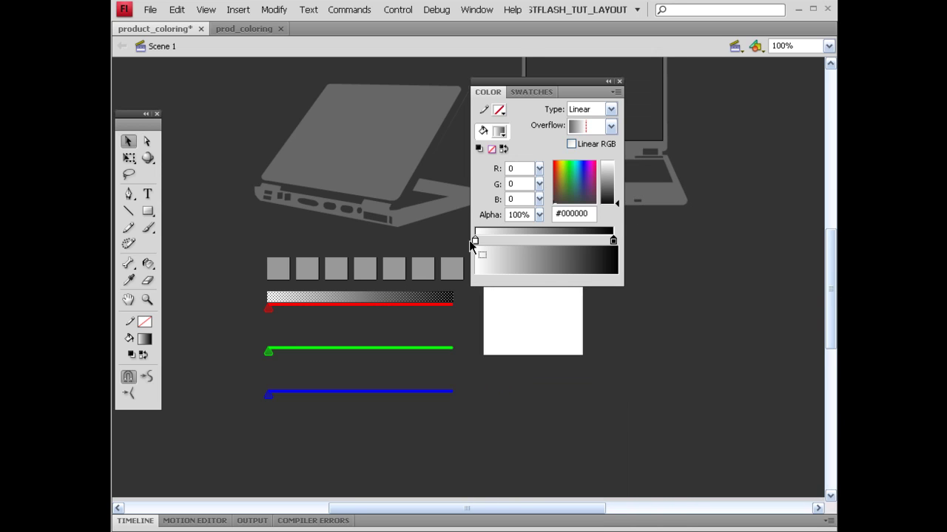
drag(476, 243, 453, 241)
click(568, 242)
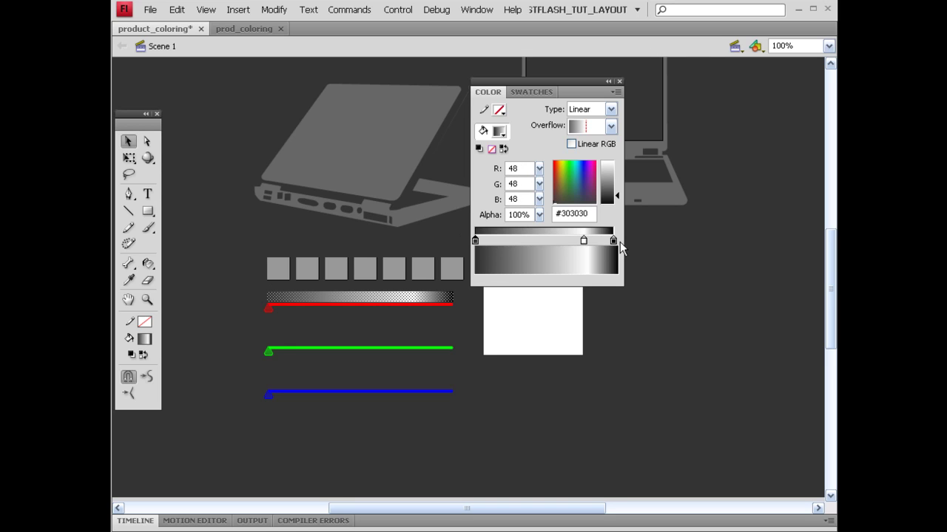
drag(613, 241, 456, 246)
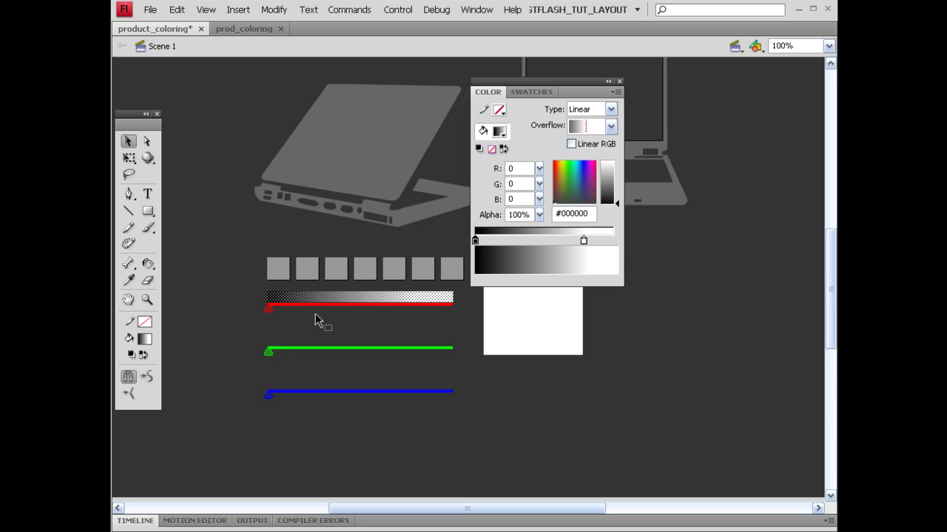
drag(583, 241, 613, 242)
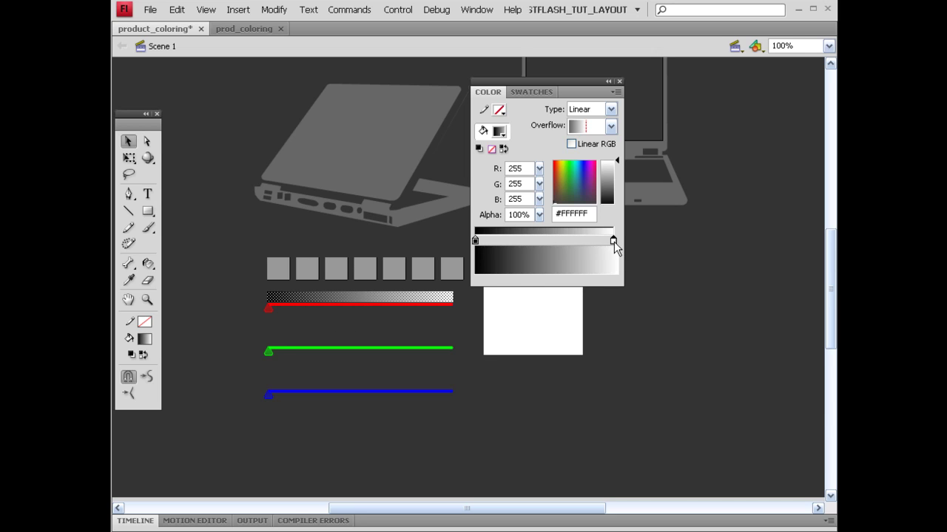
click(614, 242)
click(491, 329)
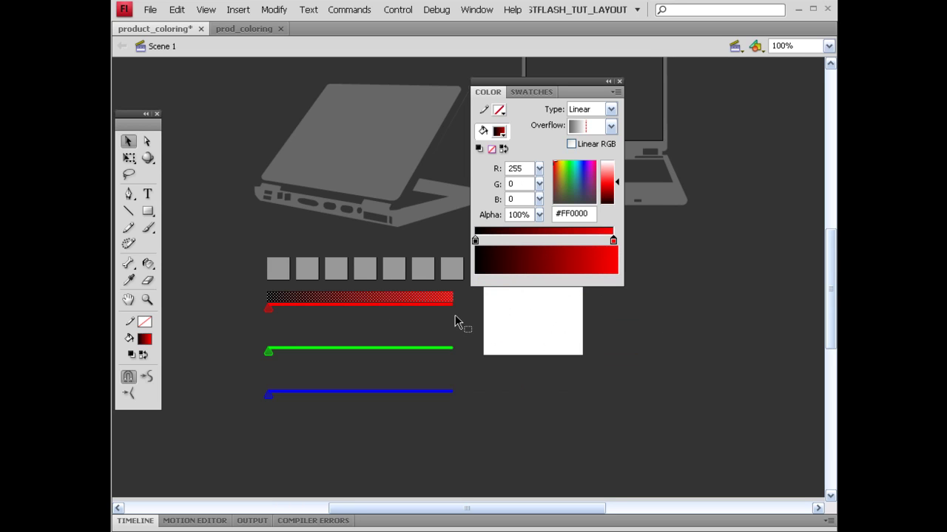
Duplicate the bar onto the green slider and make its gradient end green
key(ctrl+c)
key(ctrl+shift+v)
key(shift+Down)
key(shift+Down)
key(shift+Down)
key(shift+Down)
key(shift+Down)
key(shift+Down)
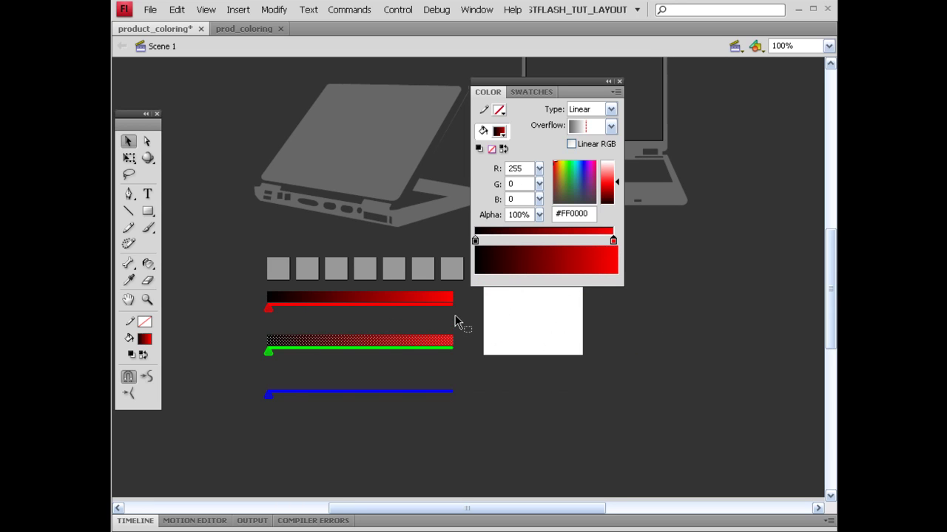
click(612, 241)
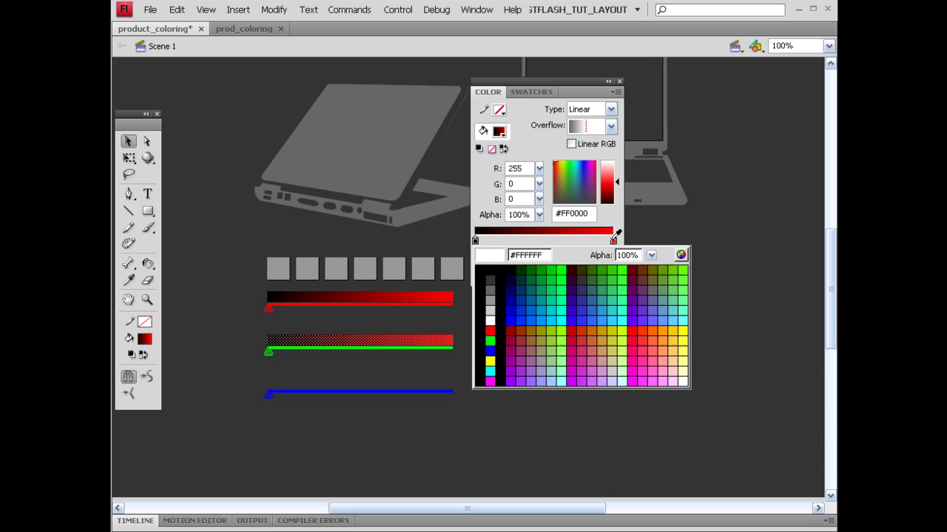
click(489, 344)
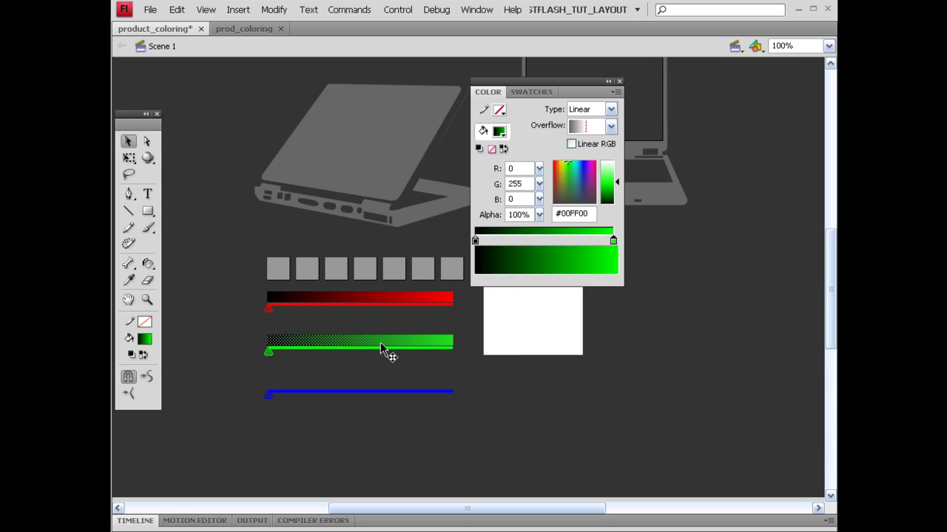
Duplicate the bar onto the blue slider, make its gradient end blue, and close the Color panel
key(ctrl+c)
key(ctrl+shift+v)
key(shift+Down)
key(shift+Down)
key(shift+Down)
key(shift+Down)
key(shift+Down)
key(shift+Down)
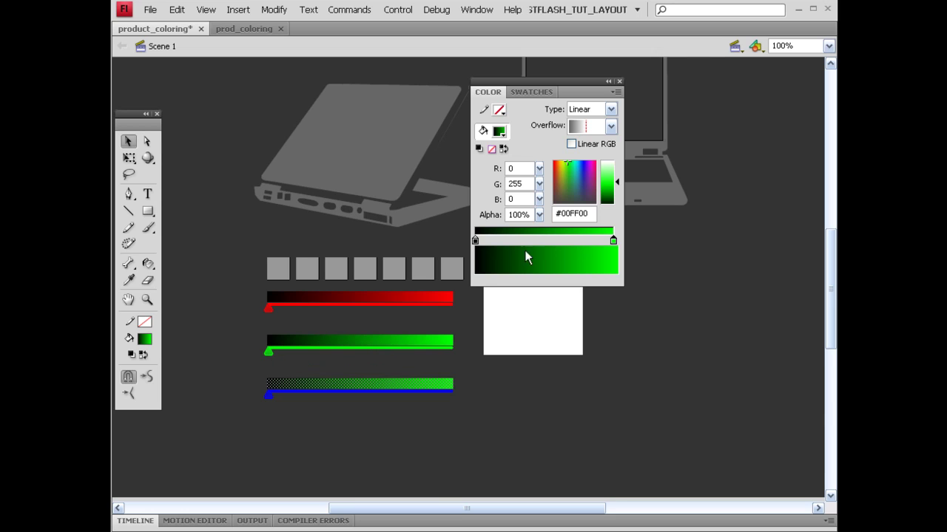
click(613, 241)
click(489, 350)
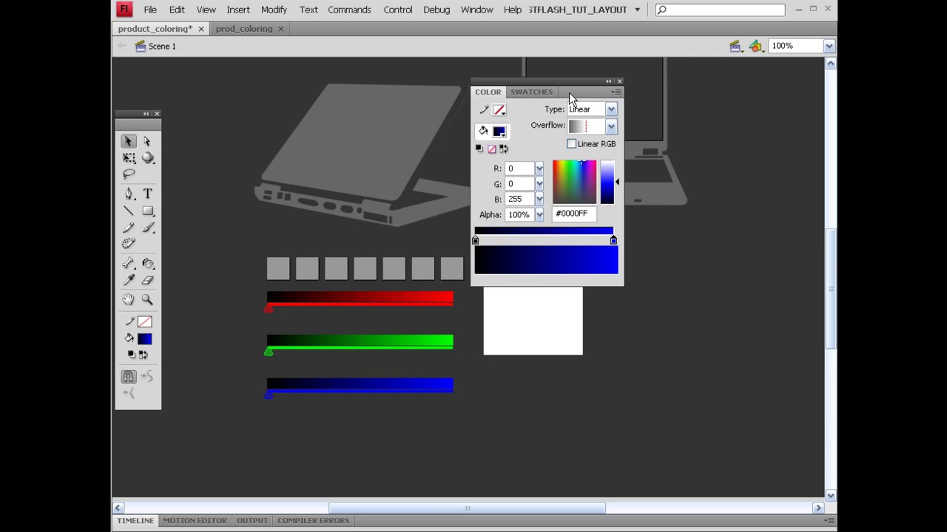
click(619, 81)
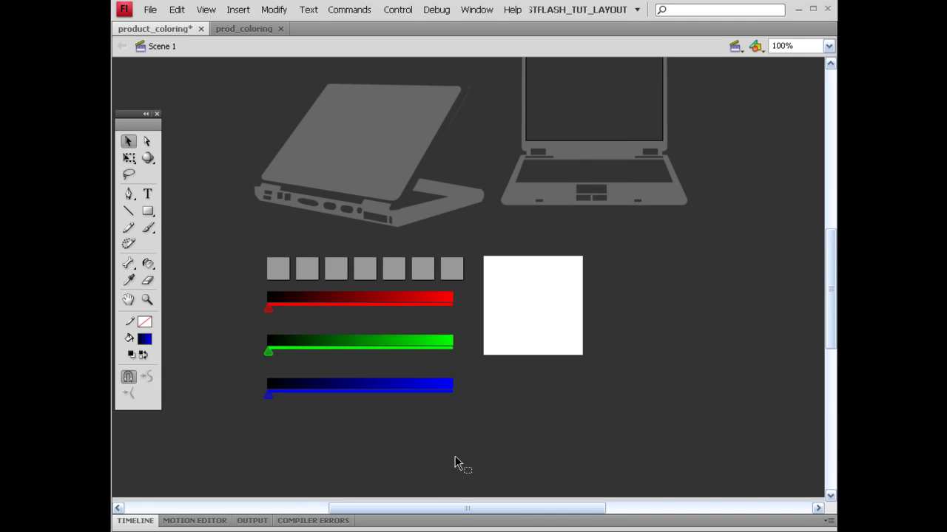
Save the slider layout, then switch to the empty prod_coloring ActionScript file
key(ctrl+s)
drag(246, 291, 468, 415)
click(272, 285)
mouse_move(269, 310)
mouse_down()
mouse_move(295, 311)
mouse_move(274, 306)
mouse_up()
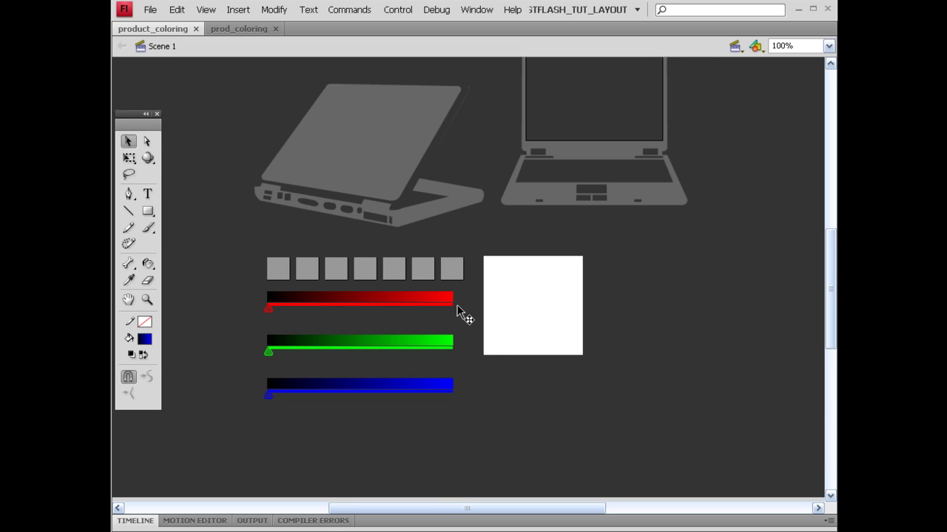
drag(274, 353, 345, 360)
drag(482, 229, 611, 362)
scroll(601, 386, up, 3)
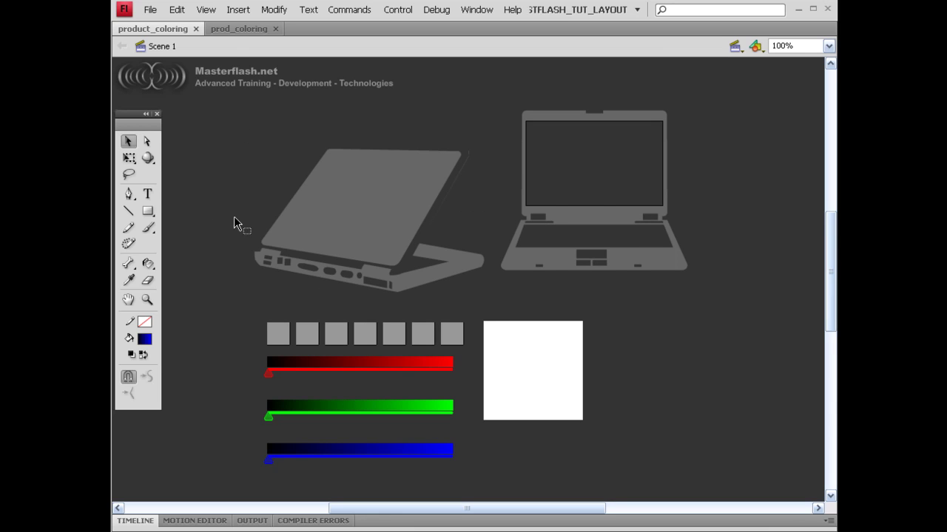
click(244, 28)
Close the floating tools panel and start the script with 'package scripts('
click(157, 115)
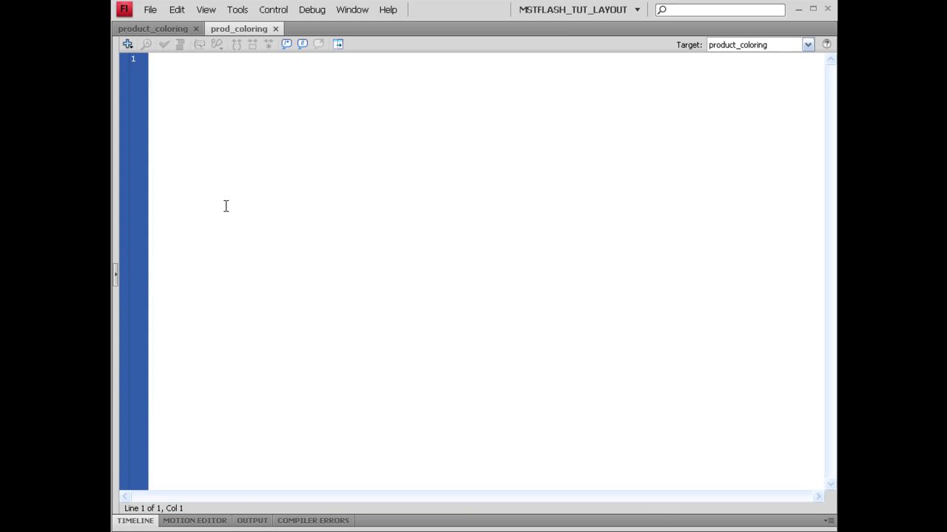
text(package)
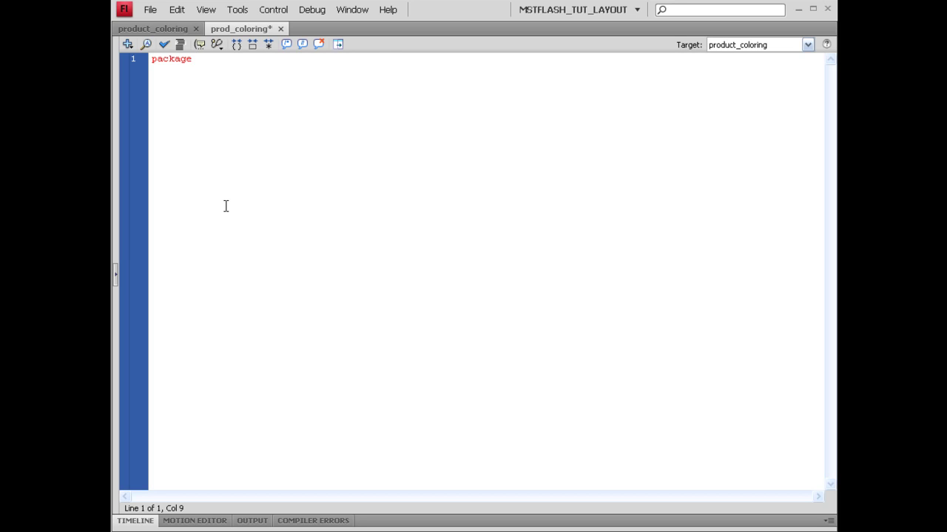
text(scripts()
key(Return)
Add a fl.events.SliderEvent import, then cut that line out and save
text(import fl.events.)
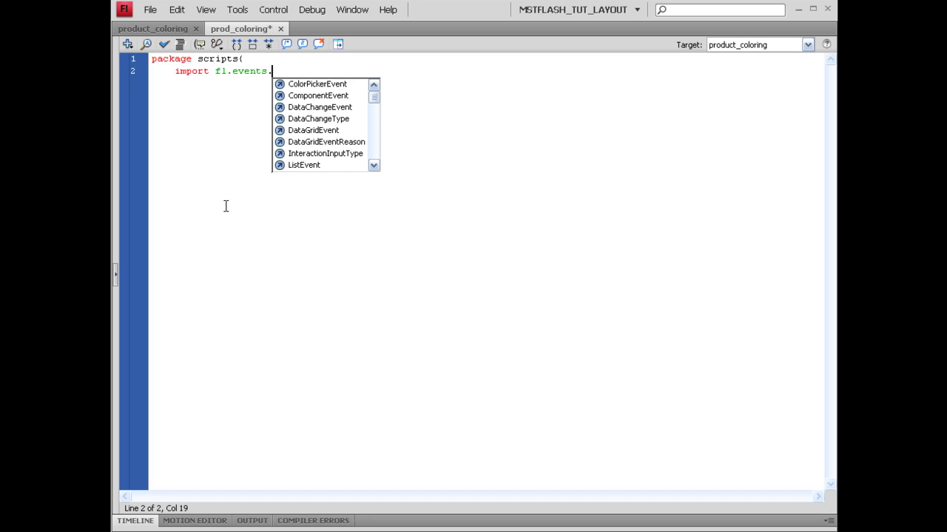
text(Slider)
key(Return)
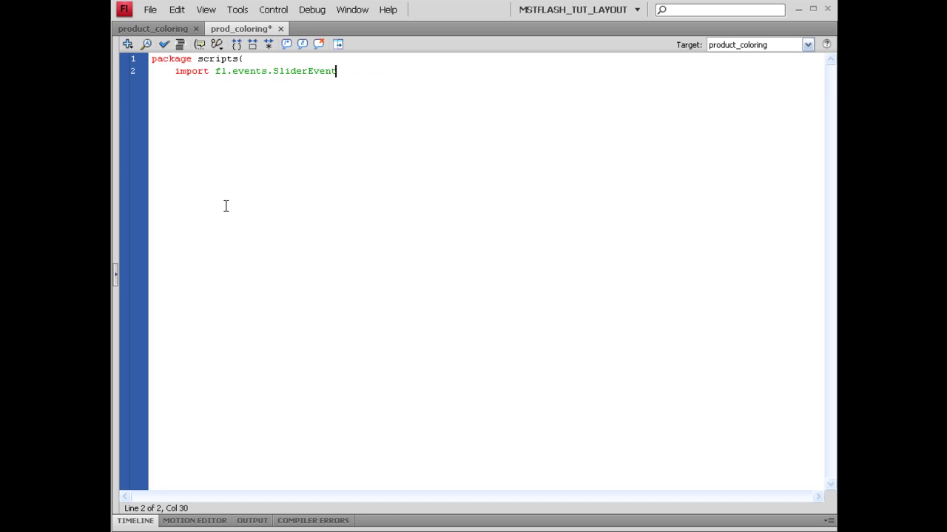
text(;)
key(Return)
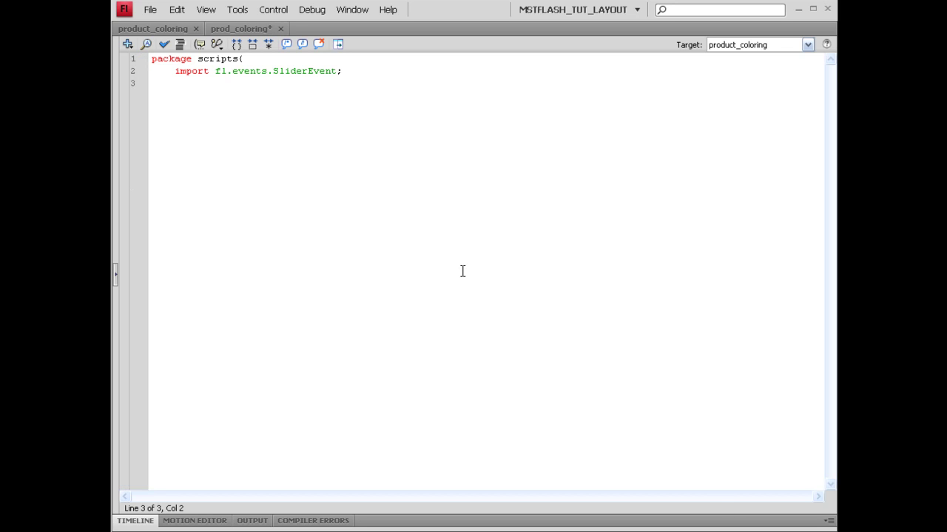
drag(174, 71, 399, 72)
key(ctrl+x)
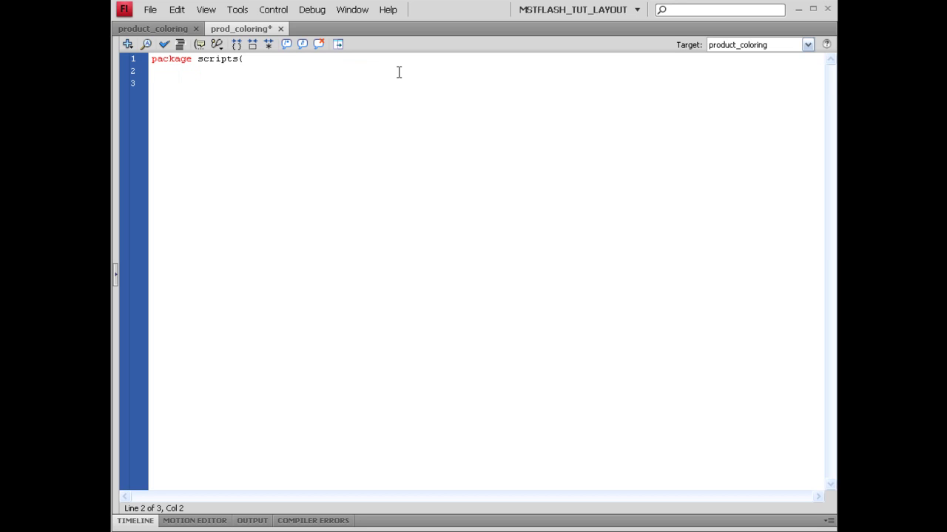
key(ctrl+s)
Import flash.geom.ColorTransform and flash.display.MovieClip on indented lines
key(Tab)
text(import flash.geom.Col)
key(Return)
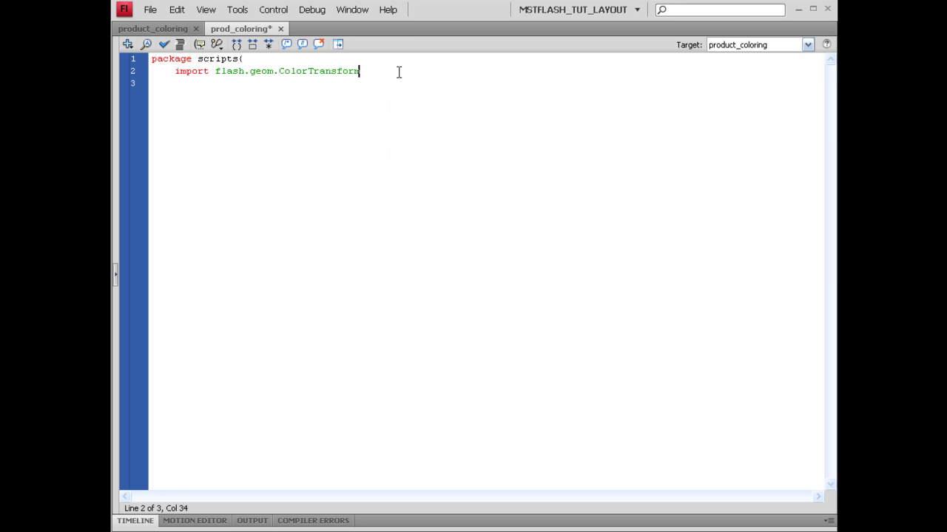
text(;)
key(Return)
text(import flash.dis)
key(Return)
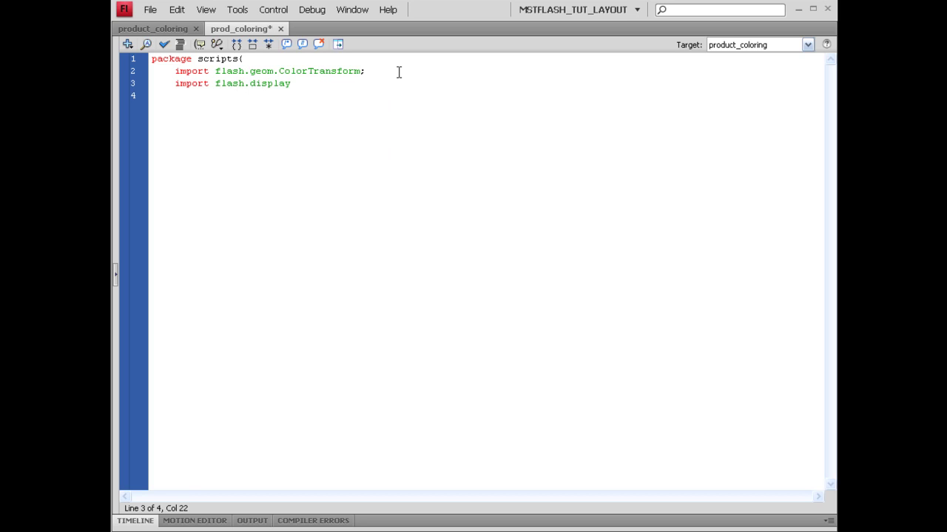
text(.Move)
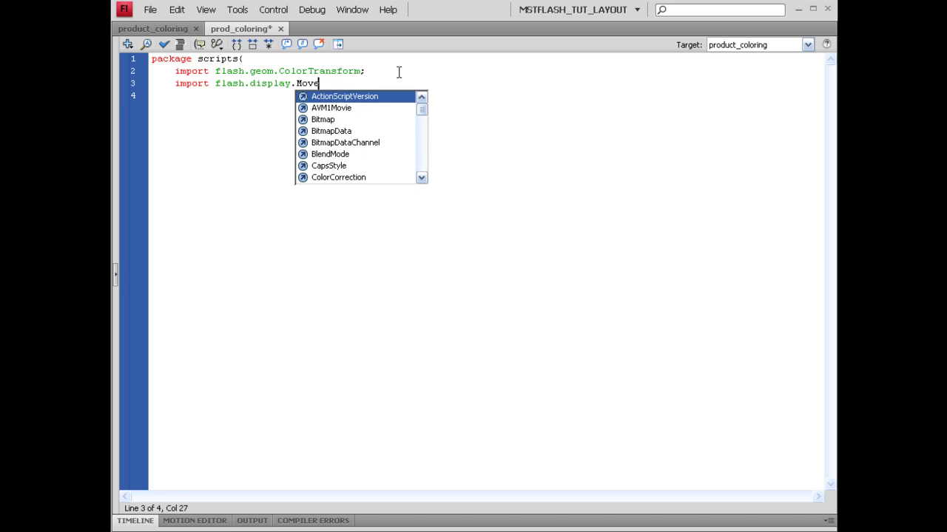
key(BackSpace)
text(i)
key(Return)
text(;)
key(Return)
Import flash.events.MouseEvent and flash.events.Event
text(import flash)
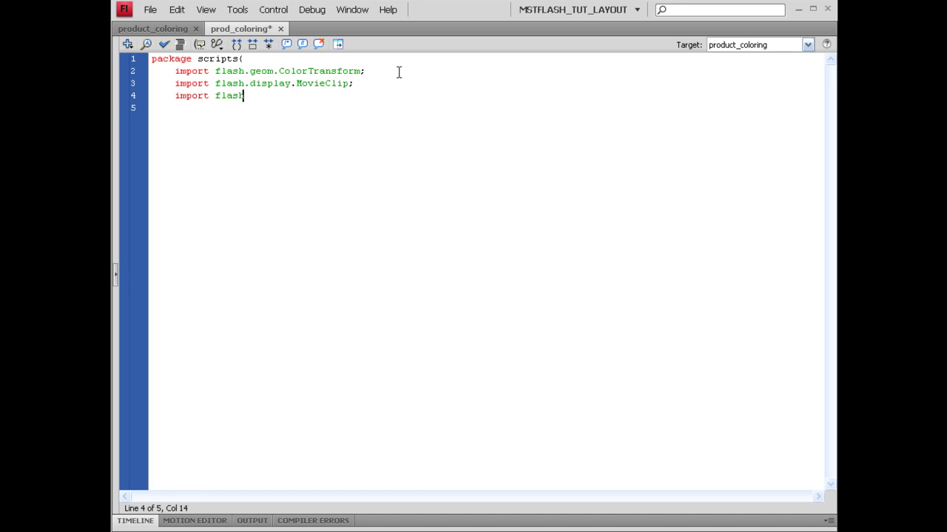
text(.events.MouseE)
key(Return)
text(;)
key(Return)
text(import)
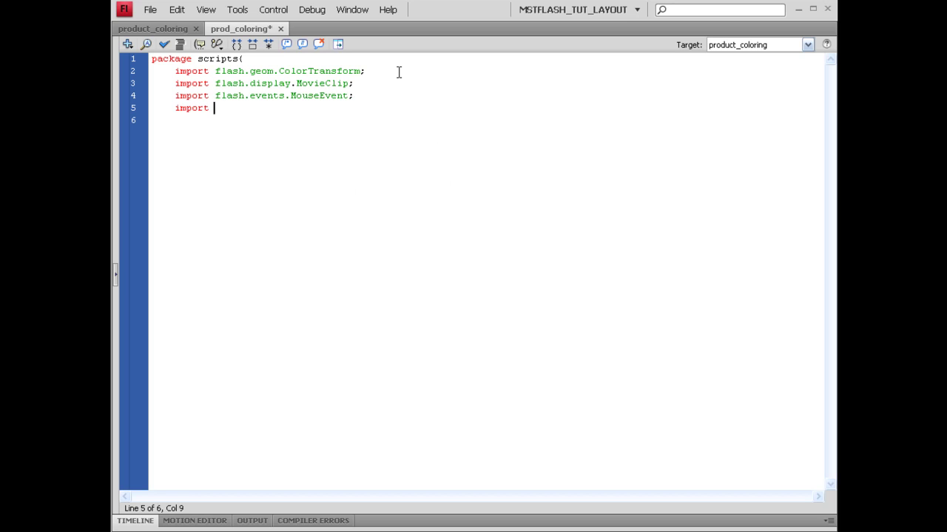
text( flas)
key(BackSpace)
text(sh.ever)
key(Return)
text(.Ever)
key(Return)
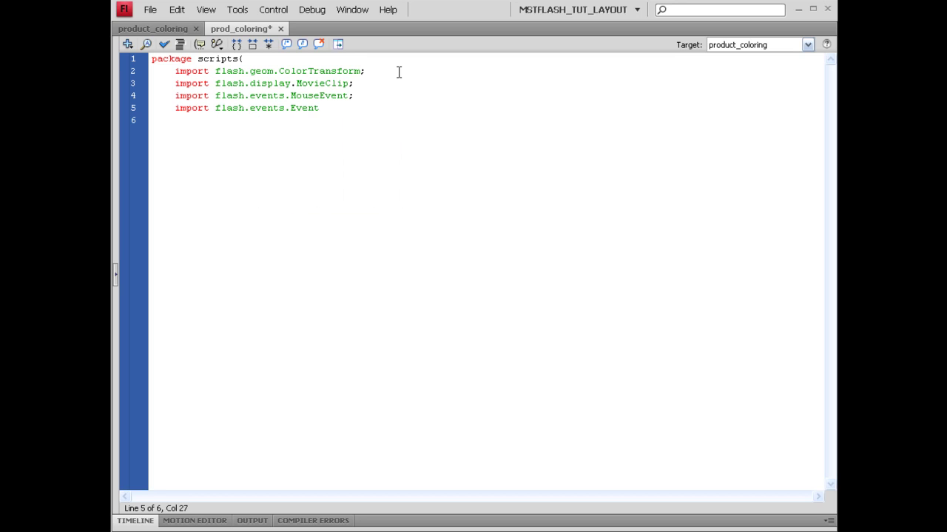
text(;)
key(Return)
Import fl.events.SliderEvent, leave blank lines for the class, and save
text(impor)
text(t flash)
key(BackSpace)
key(BackSpace)
key(BackSpace)
key(BackSpace)
text(l.events.Slide)
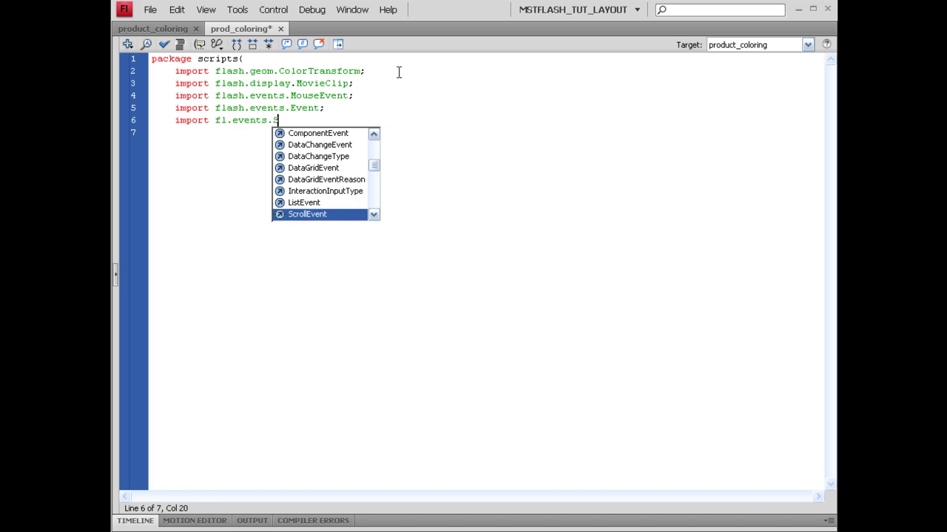
key(Return)
text(;)
key(Return)
key(Return)
key(ctrl+s)
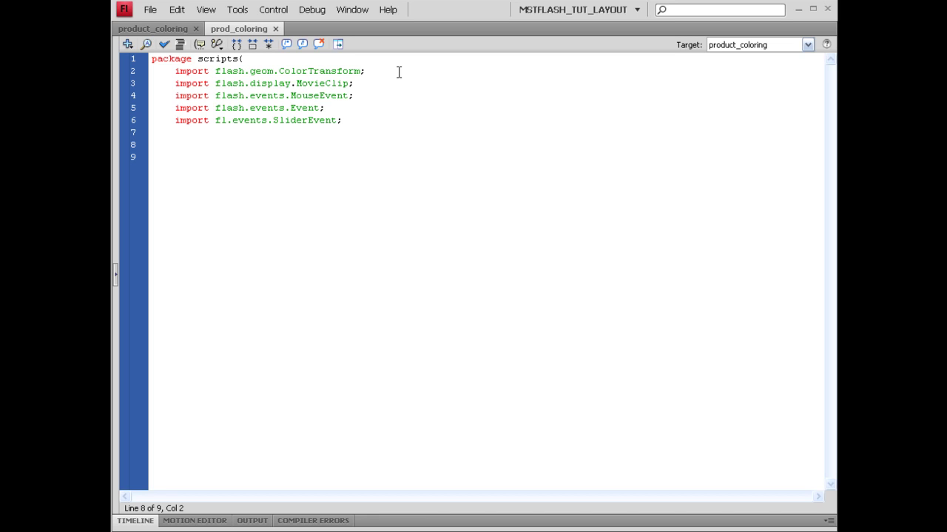
Declare 'public class prod_coloring extends MovieClip{' and save the file
text(p)
key(BackSpace)
text(ic class {)
key(BackSpace)
text(prod_colorin)
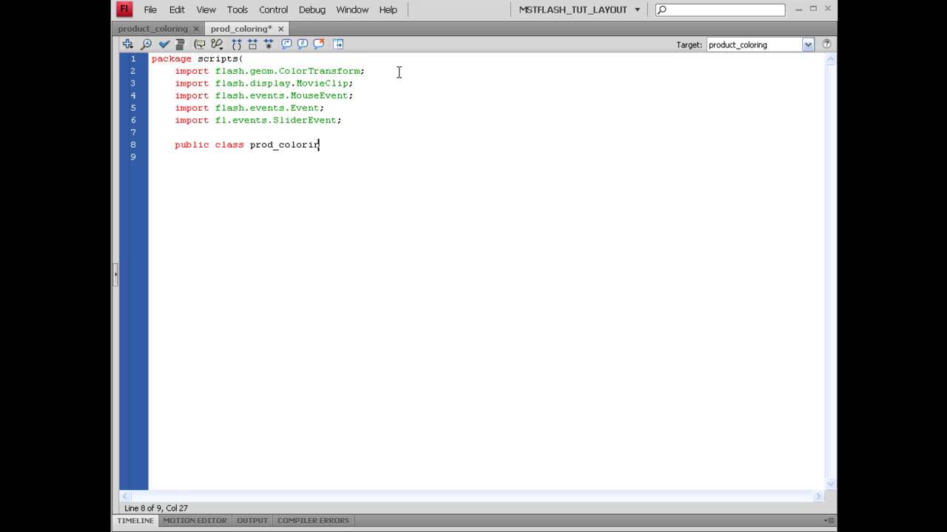
text(g extends MovieClip{)
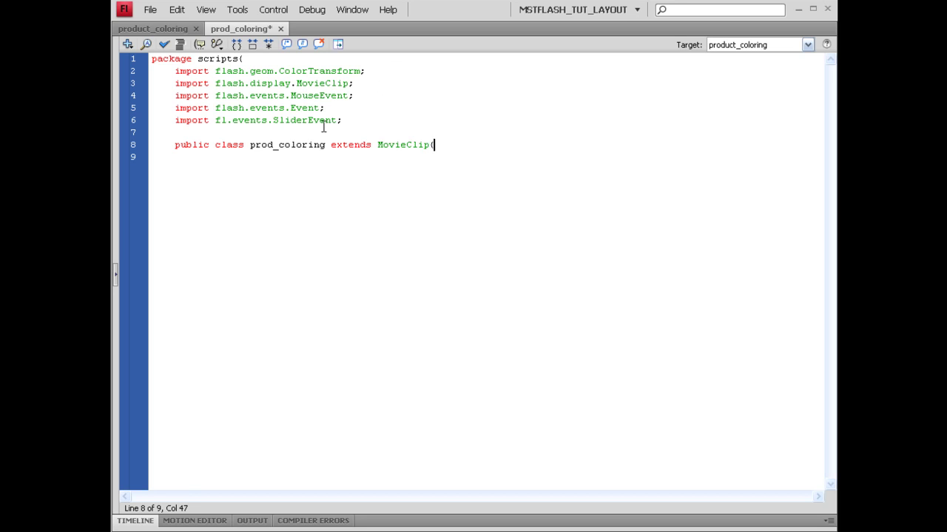
drag(250, 144, 326, 144)
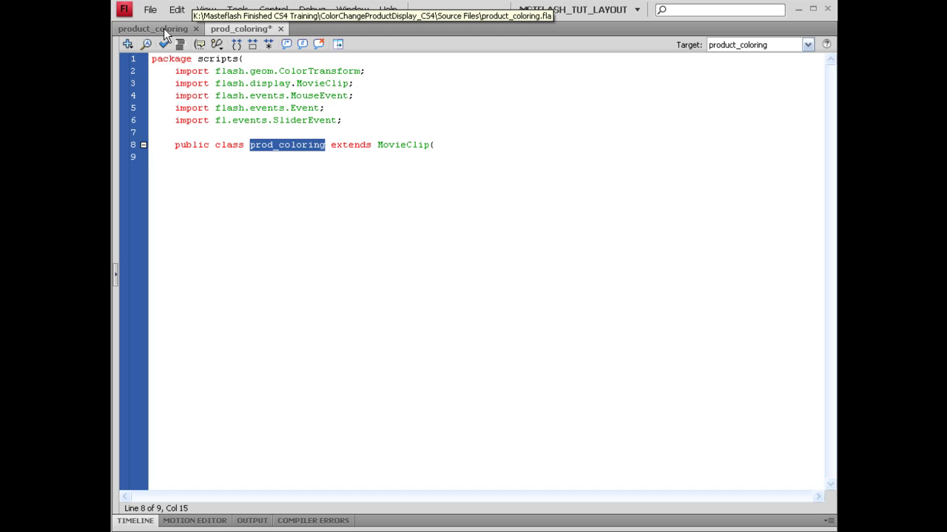
click(438, 145)
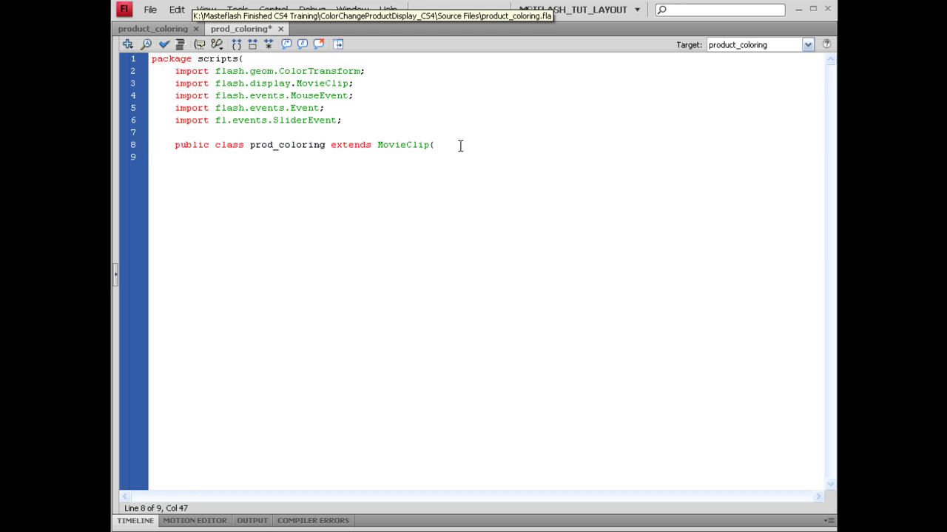
key(ctrl+s)
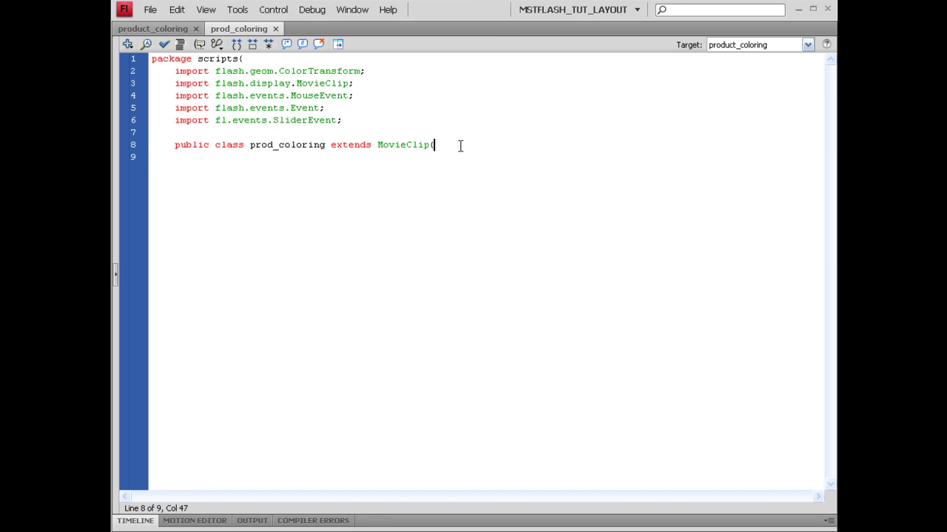
Add 'public var preview_drag:MovieClip' inside the class and save
key(Return)
text(public var pre)
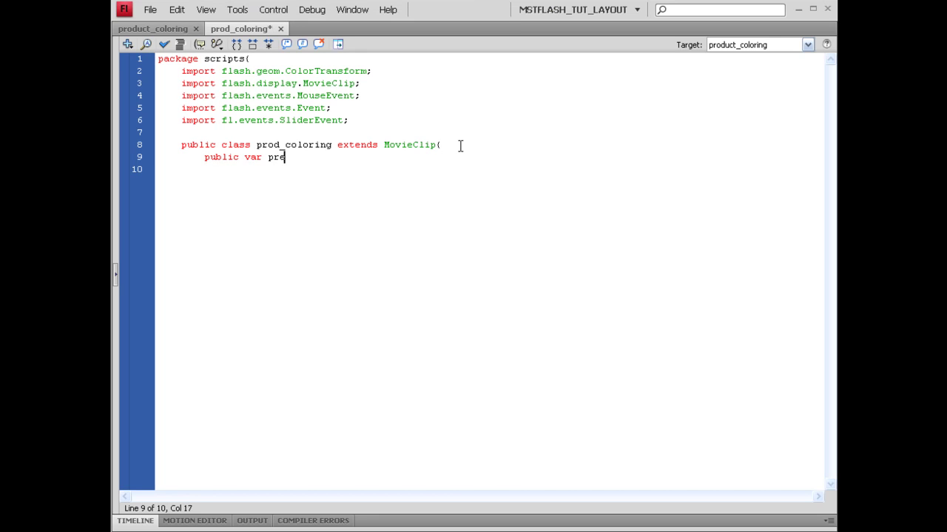
text(view_drag:M)
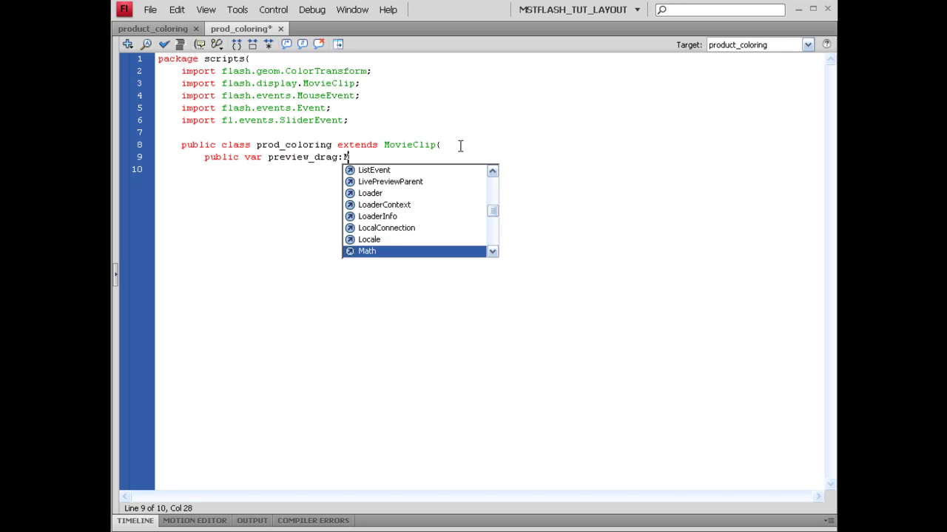
text(ov)
key(Return)
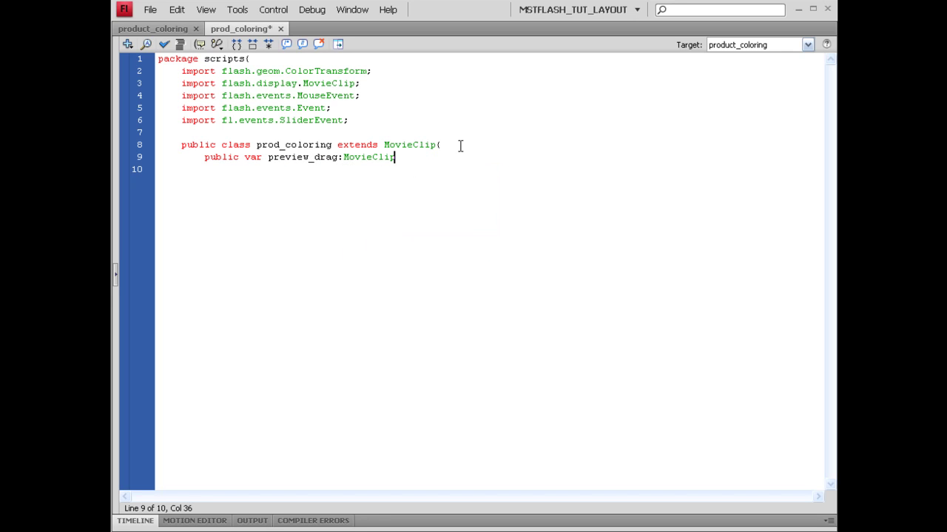
key(ctrl+s)
drag(209, 157, 408, 157)
click(402, 157)
Glance at the product_coloring layout stage, then return to the class code
click(153, 28)
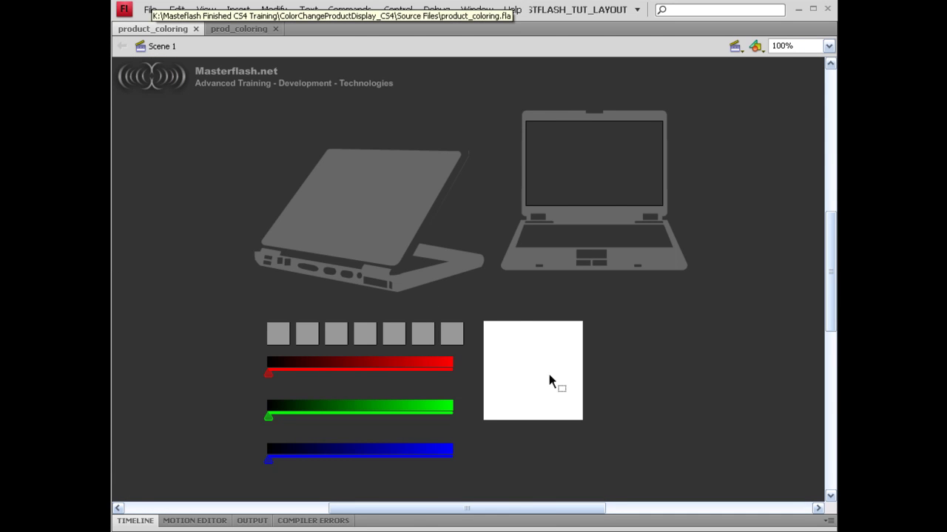
drag(539, 367, 522, 309)
click(244, 28)
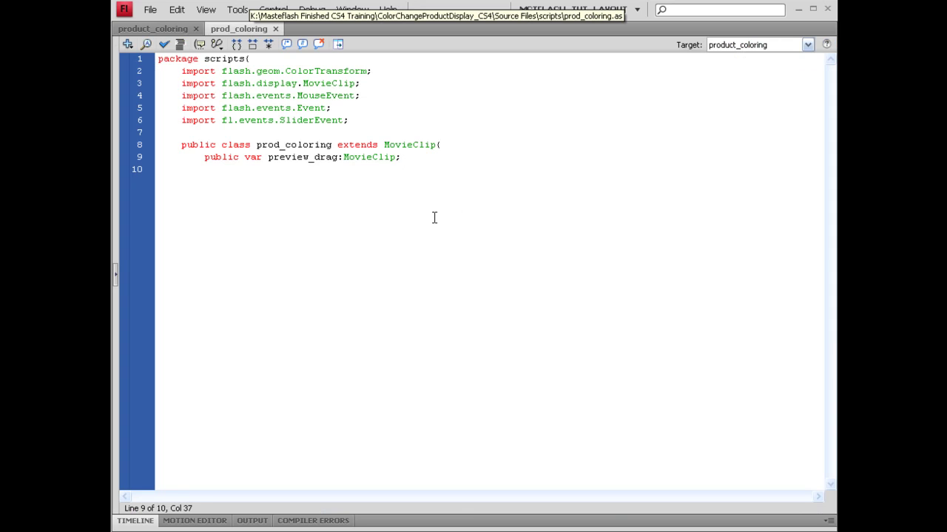
Add the comment '///lets set up our color offsets values' below preview_drag
key(Return)
text(pr)
key(BackSpace)
key(BackSpace)
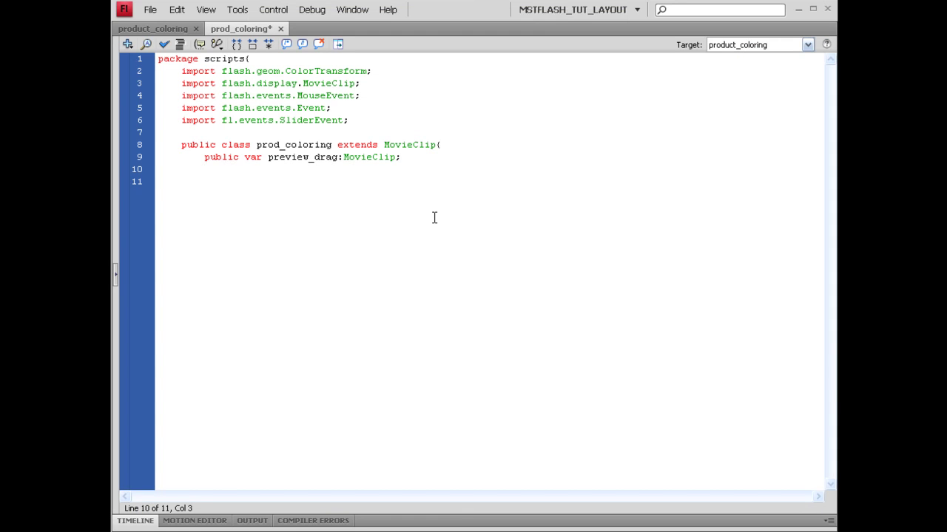
text(///lets set up our color offsets values)
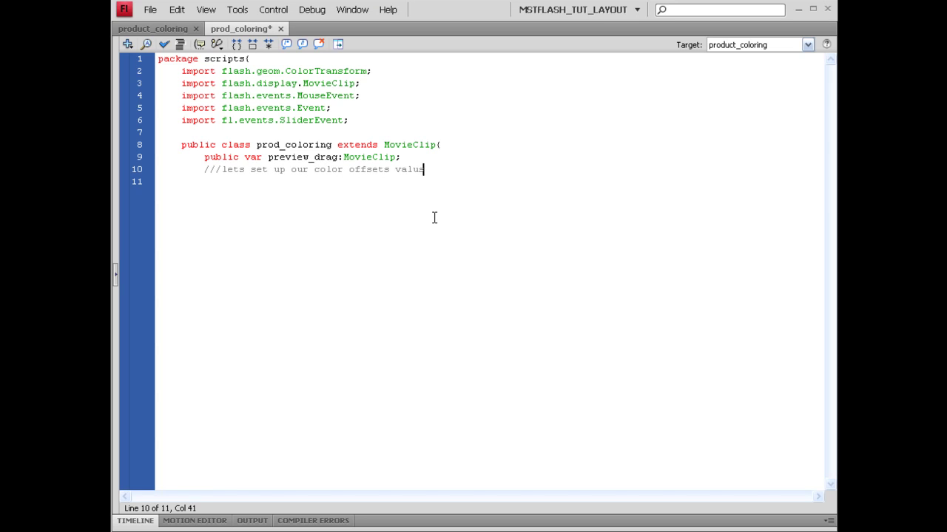
key(Return)
key(Up)
key(End)
key(shift+Left)
key(shift+Left)
key(shift+Left)
key(shift+Left)
key(shift+Left)
key(Right)
key(Return)
Declare 'public var red_fixed:Number = 0;' and copy the declaration
text(public var)
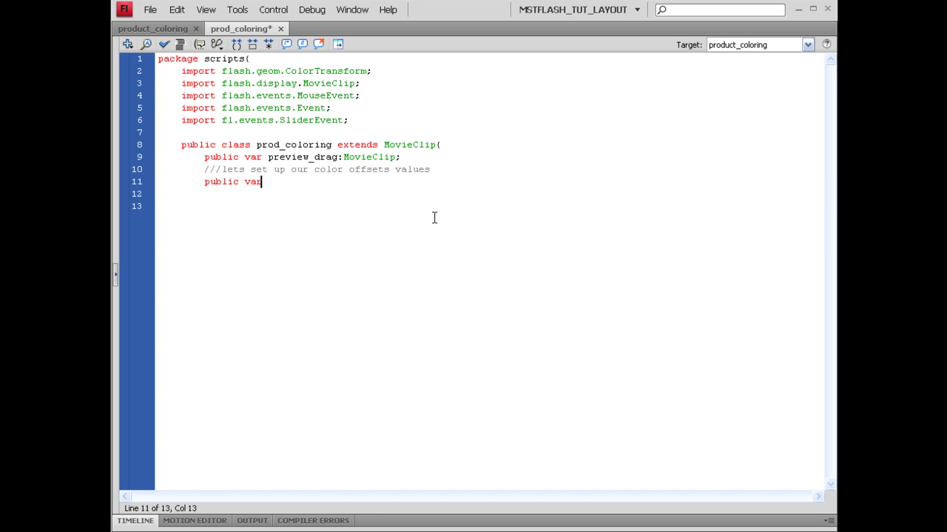
text( colo)
key(BackSpace)
key(BackSpace)
key(BackSpace)
key(BackSpace)
text(red_fixed:Number )
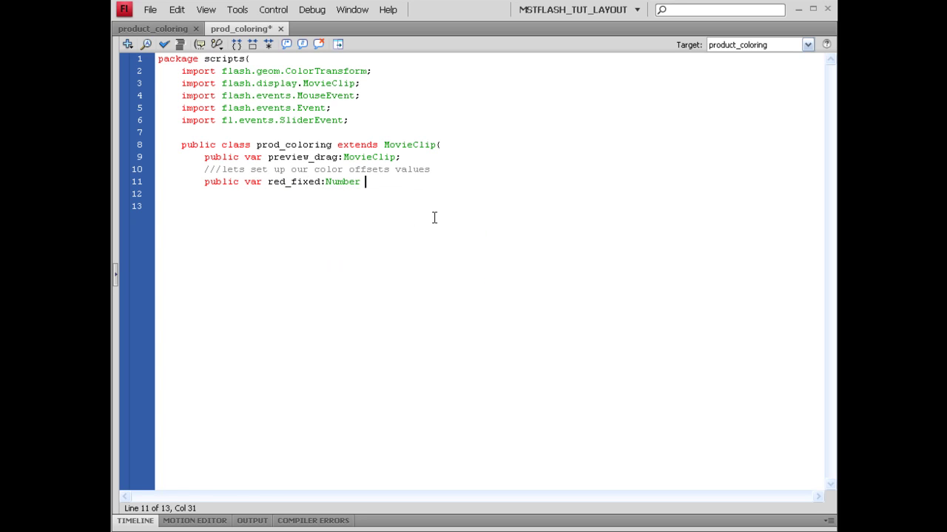
text(= 0;)
key(shift+Up)
key(shift+Right)
key(shift+Right)
key(shift+Right)
key(shift+Right)
key(shift+Right)
key(shift+Right)
key(shift+Right)
key(shift+Right)
key(shift+Right)
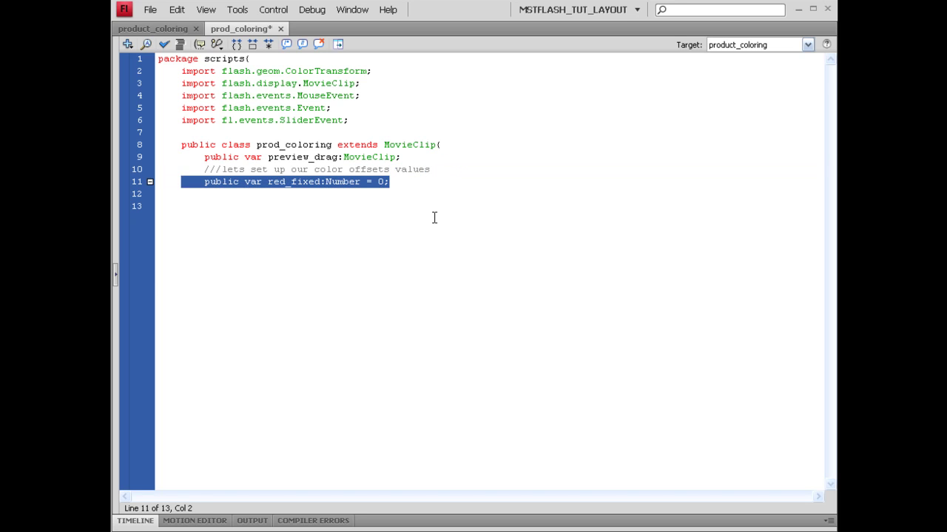
key(shift+Right)
key(shift+Right)
key(shift+Left)
key(ctrl+c)
Paste two copies renamed green_fixed and blue_fixed, then save the class file
key(End)
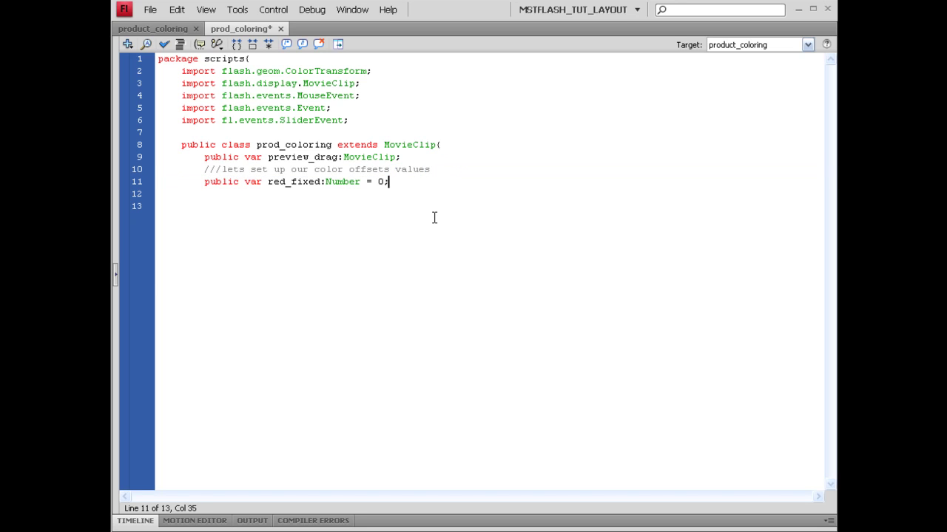
key(Return)
key(ctrl+v)
key(Return)
key(ctrl+v)
key(Left)
key(Left)
key(Left)
key(Left)
key(Left)
key(Left)
key(Left)
key(Left)
key(Left)
key(Left)
key(shift+Left)
key(shift+Left)
key(shift+Left)
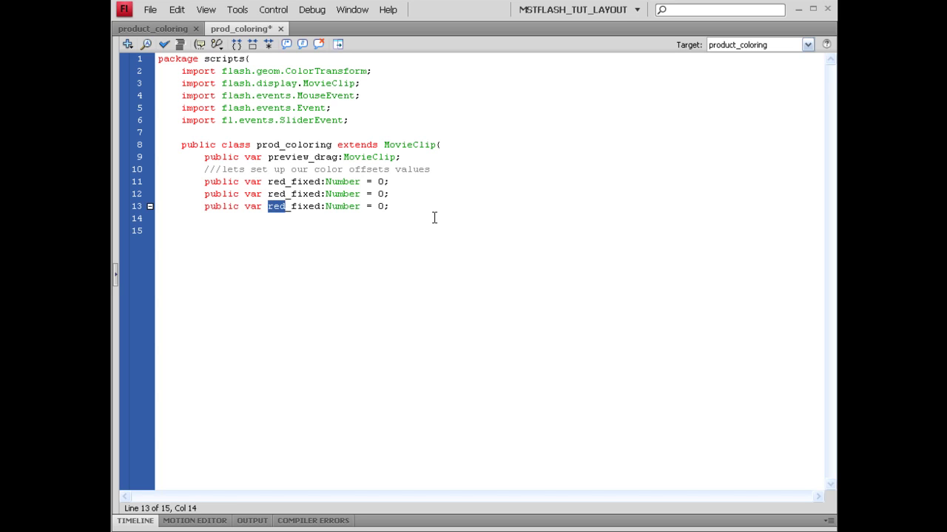
text(blue)
key(Up)
key(Left)
key(shift+Left)
key(shift+Left)
key(shift+Left)
text(green)
key(ctrl+s)
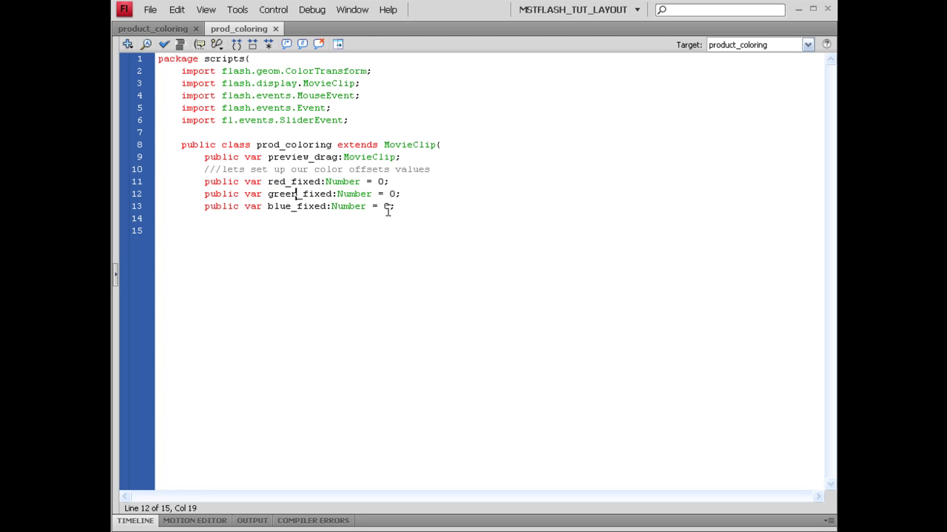
click(156, 33)
drag(251, 298, 486, 340)
click(266, 377)
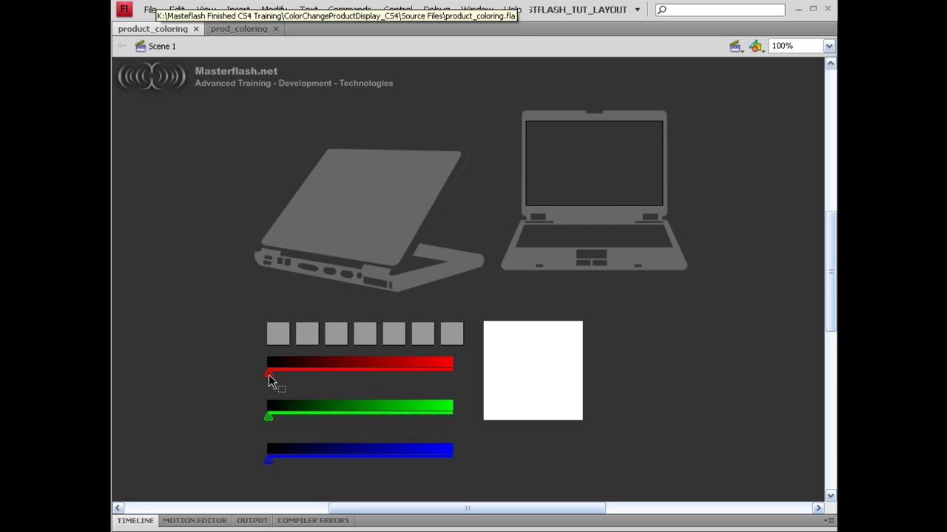
drag(268, 376, 447, 401)
drag(483, 306, 633, 438)
click(241, 32)
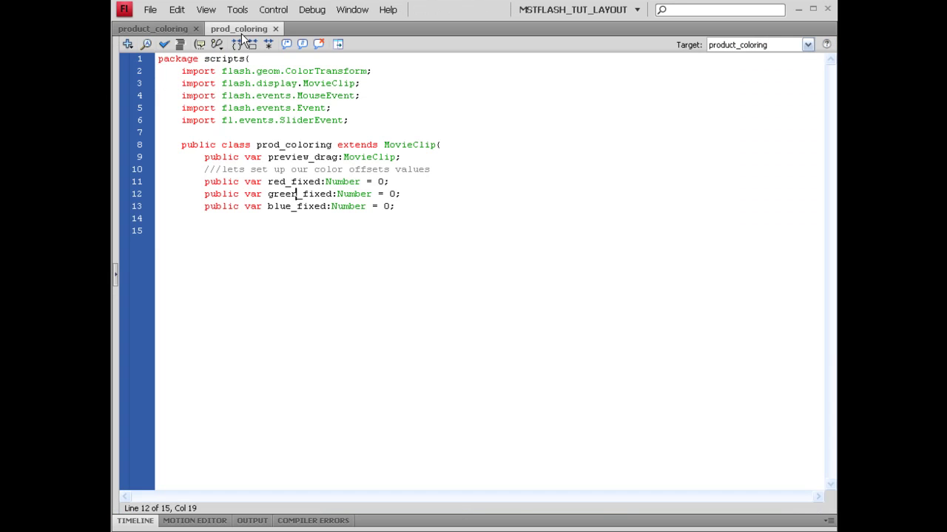
click(385, 181)
double_click(392, 194)
double_click(386, 207)
click(410, 203)
click(385, 182)
double_click(392, 194)
click(404, 207)
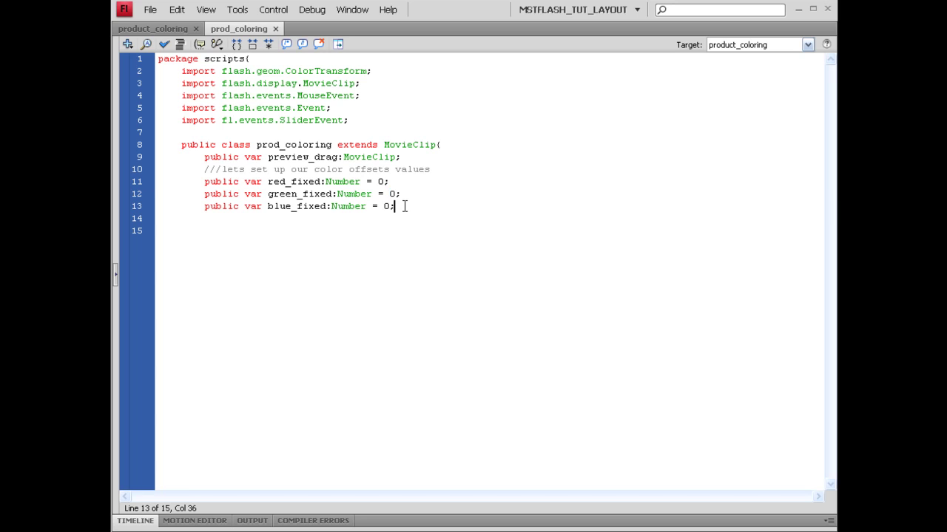
On the product_coloring stage, open the Color panel and lower the red value
click(161, 32)
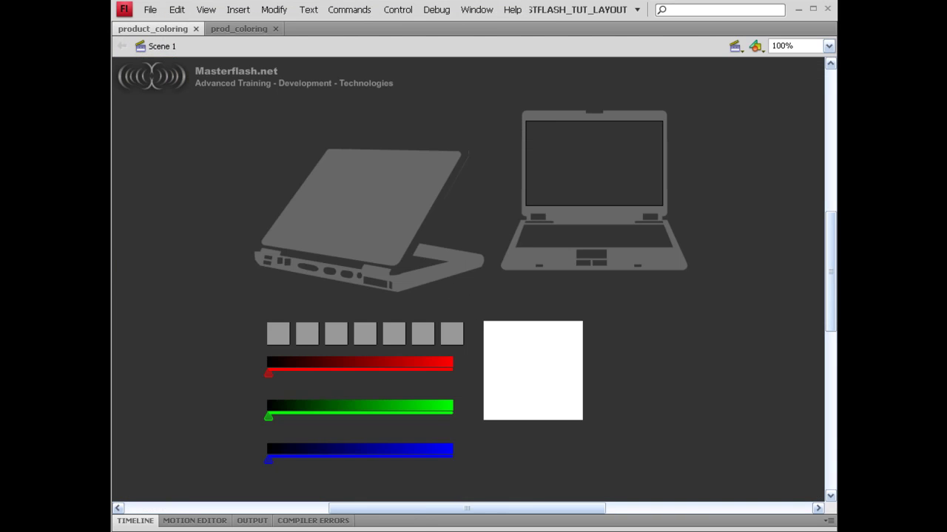
key(shift+F9)
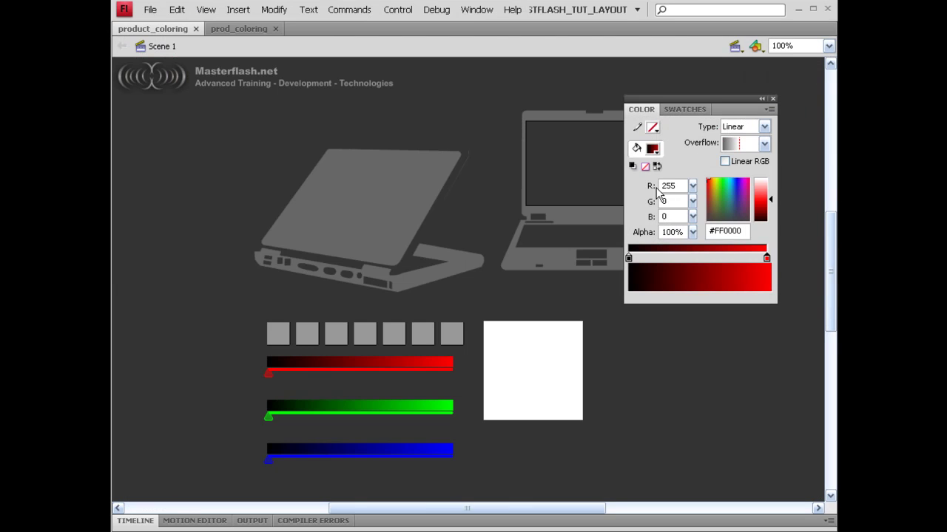
drag(692, 186, 693, 269)
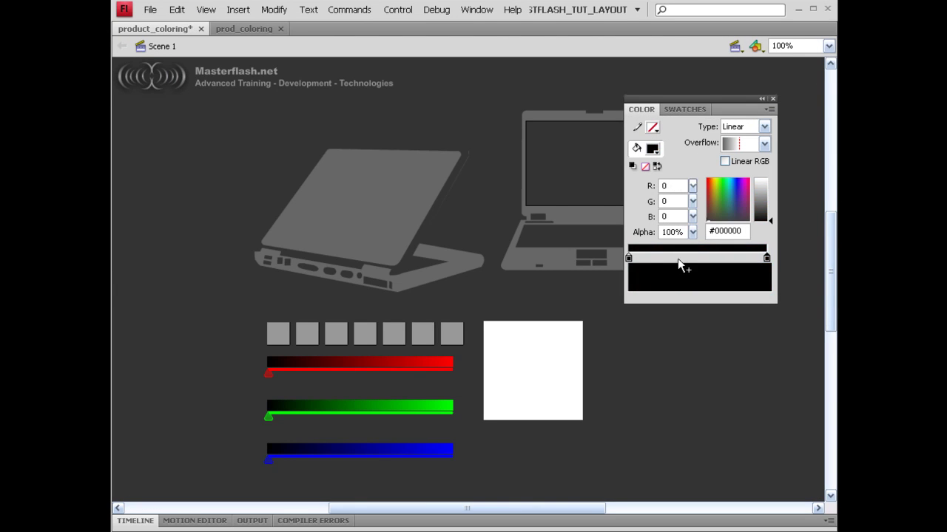
Try dark blue, green, blue and pink fill swatches, move the panel aside, and save
click(652, 149)
click(662, 215)
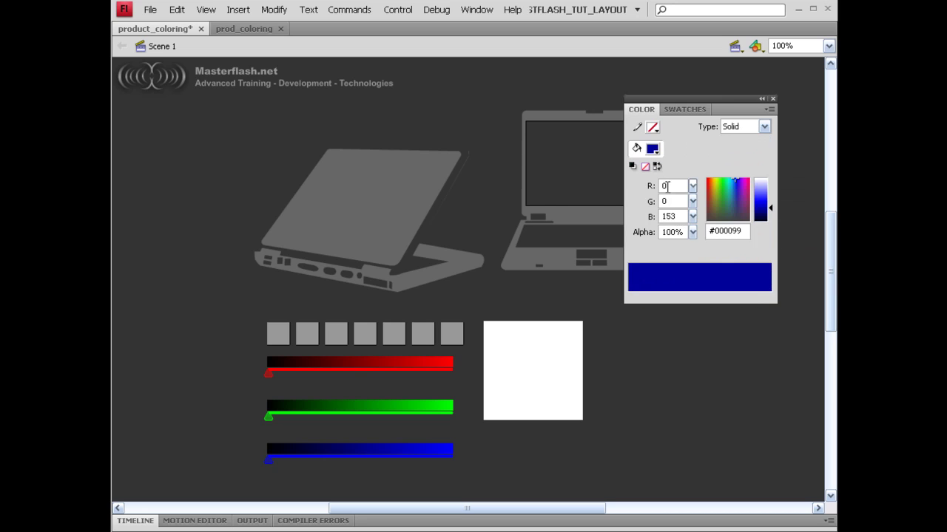
click(652, 149)
click(649, 252)
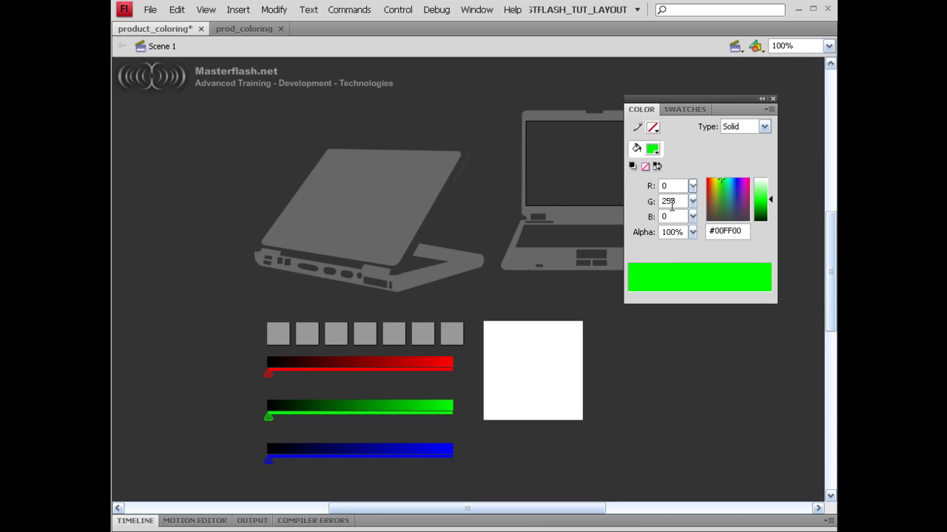
click(652, 149)
click(650, 264)
click(652, 148)
click(744, 275)
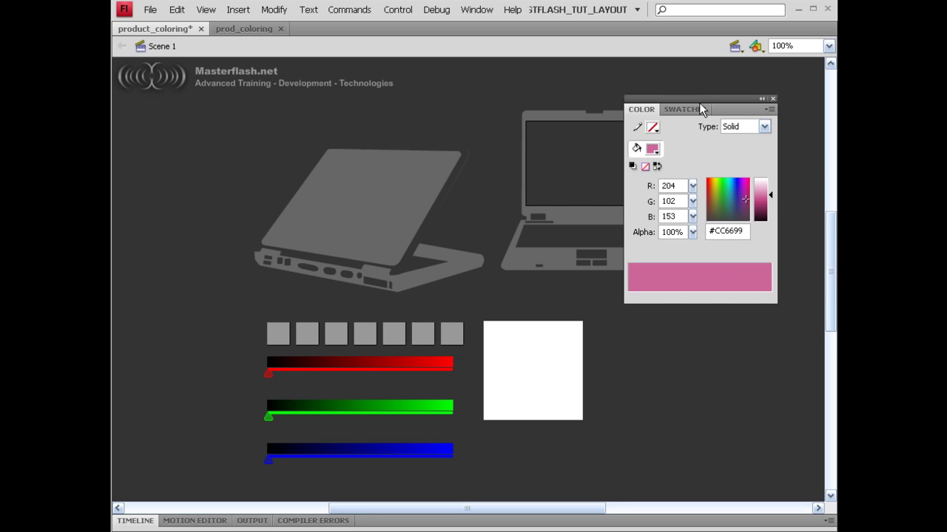
drag(734, 109, 872, 89)
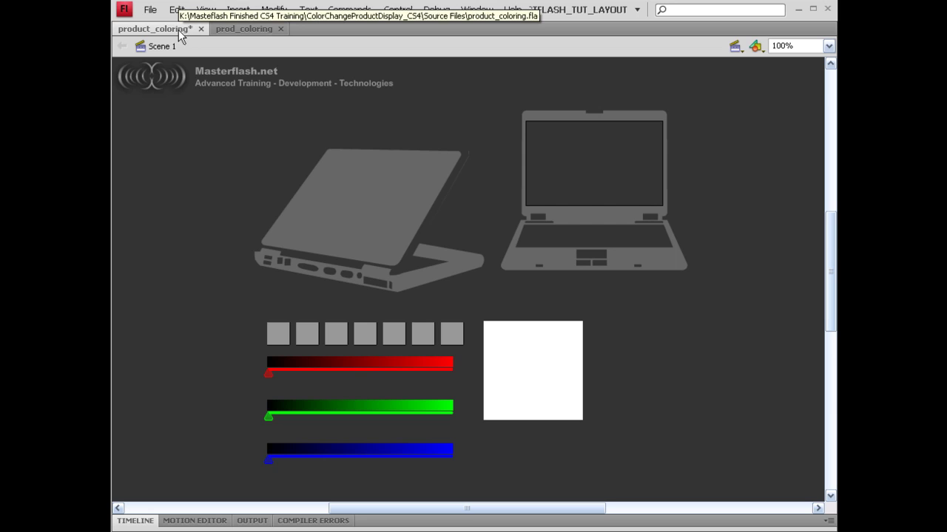
key(ctrl+s)
Below blue_fixed, add 'public function prod_coloring(){' with an empty line inside
click(235, 29)
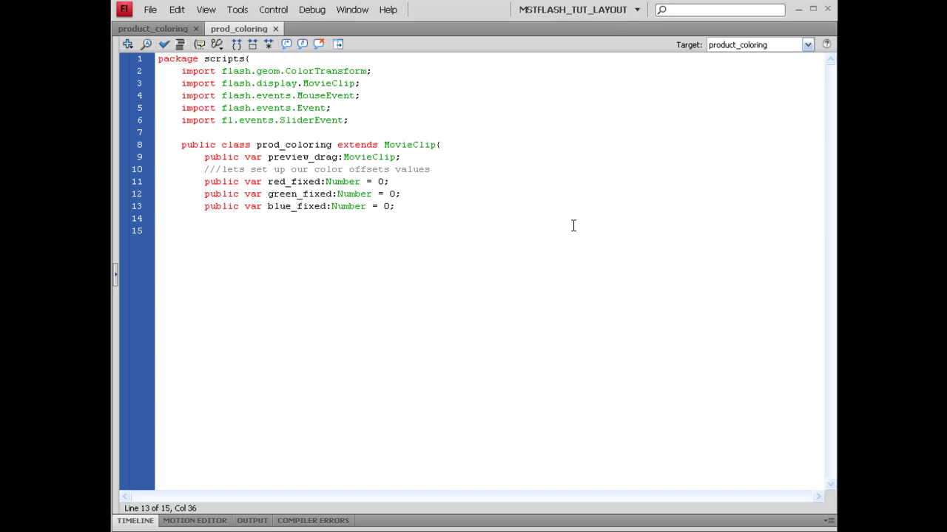
key(Return)
key(Return)
text(public function prod_)
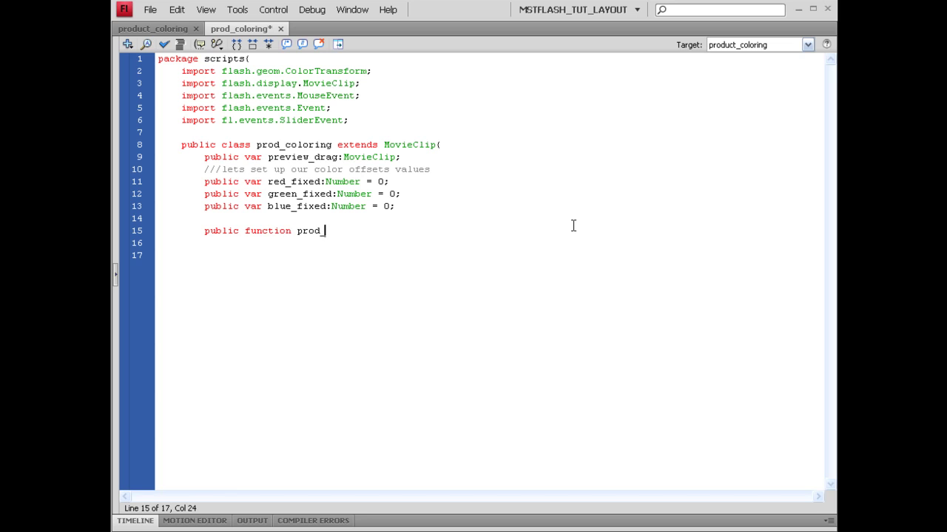
text(coloring(){)
key(Return)
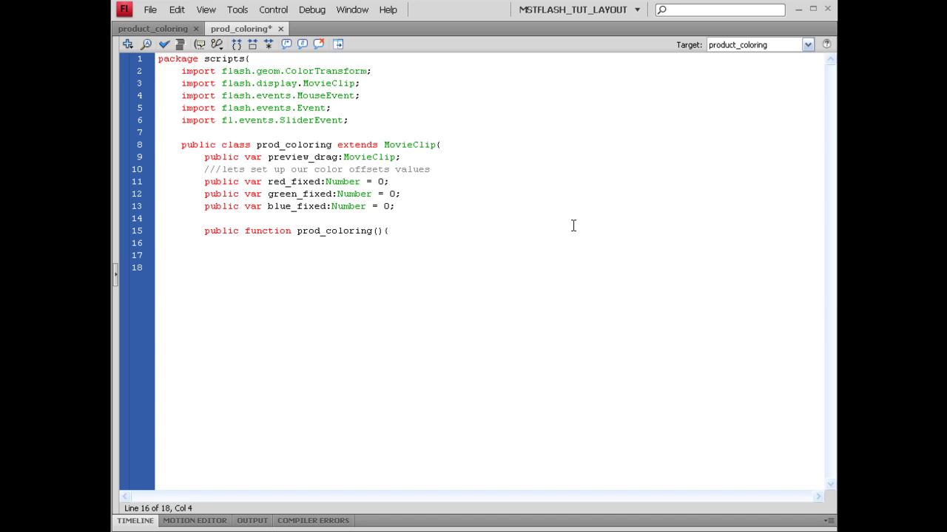